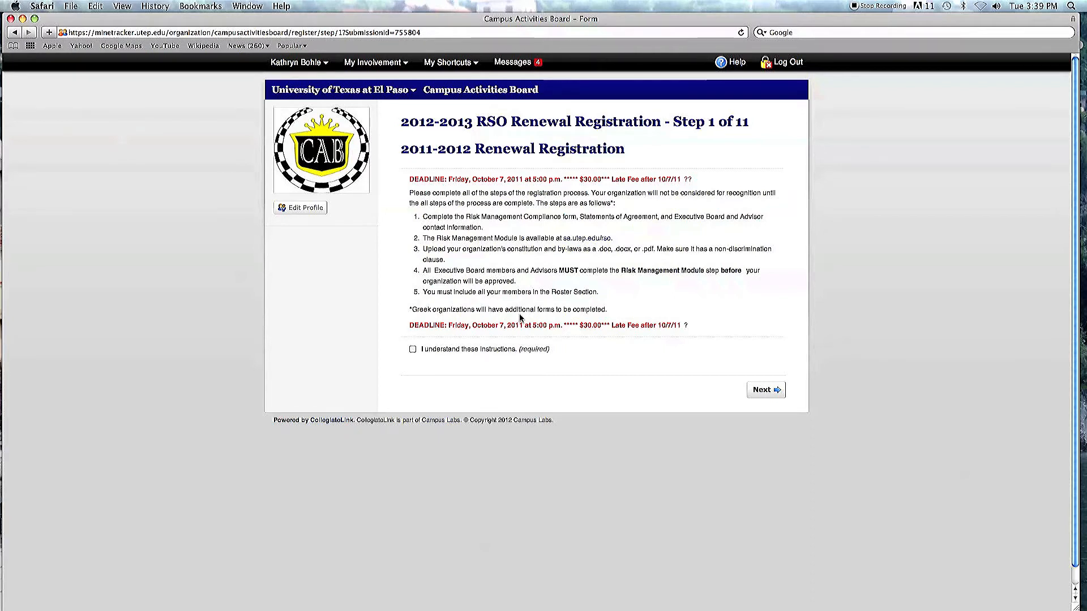
# Step: Acknowledge the registration instructions and continue to the president and advisor information page
pyautogui.click(413, 351)
pyautogui.click(766, 390)
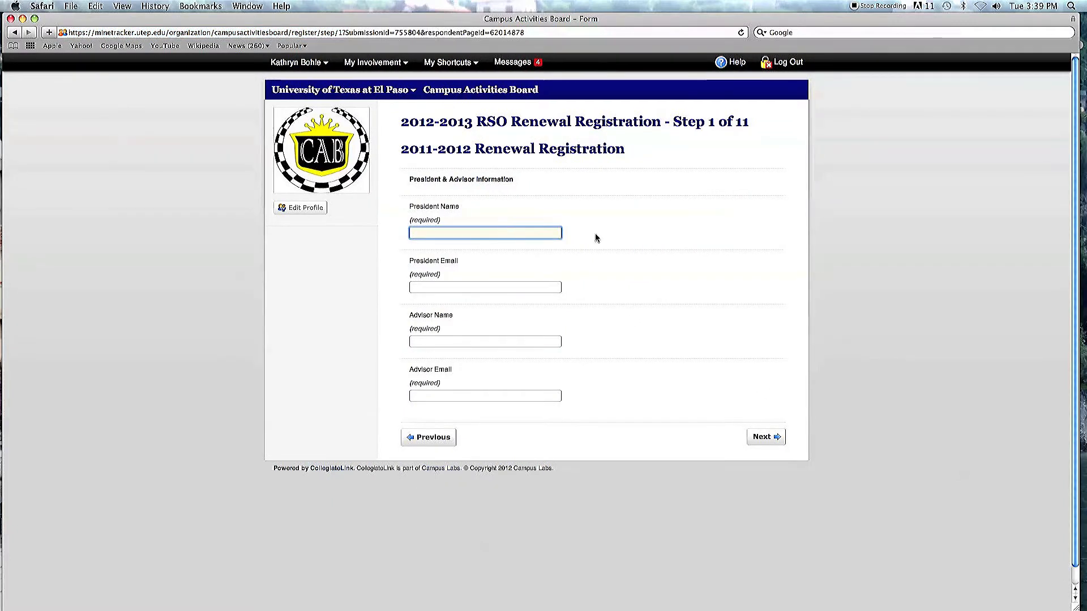
# Step: Enter the president's full name and e-mail address in the President Name and President Email fields
pyautogui.press('Tab')
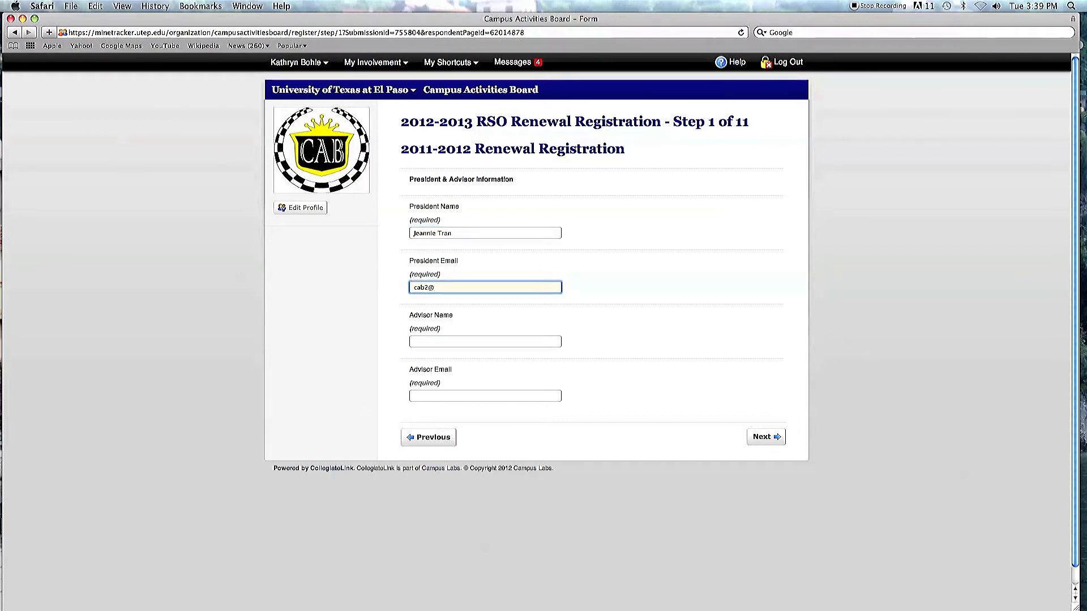
pyautogui.press('Tab')
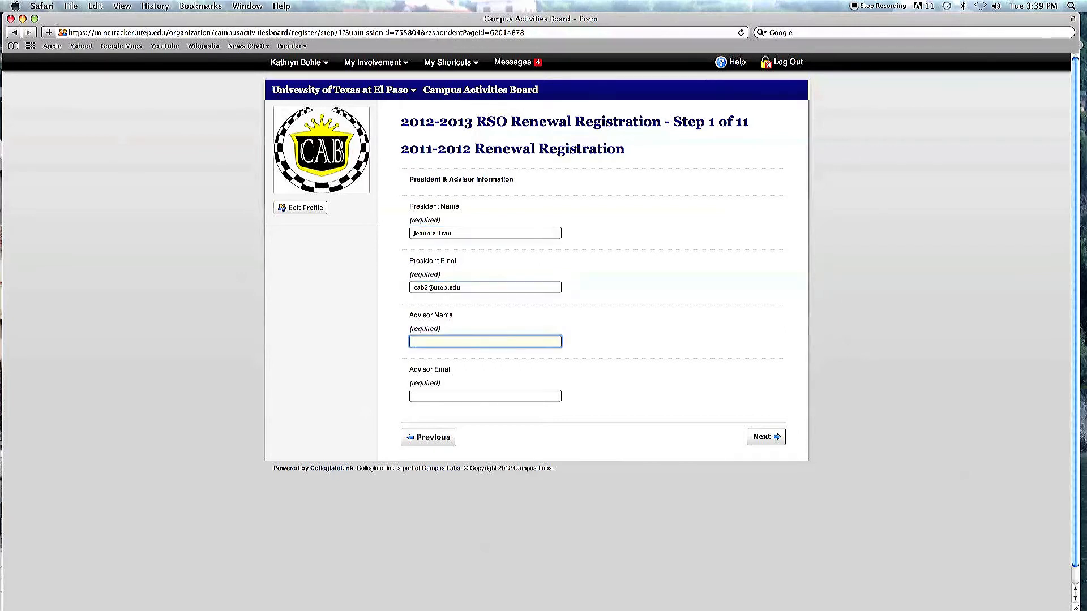
# Step: Enter the advisor's full name and e-mail address, then continue to the contact information page
pyautogui.press('Tab')
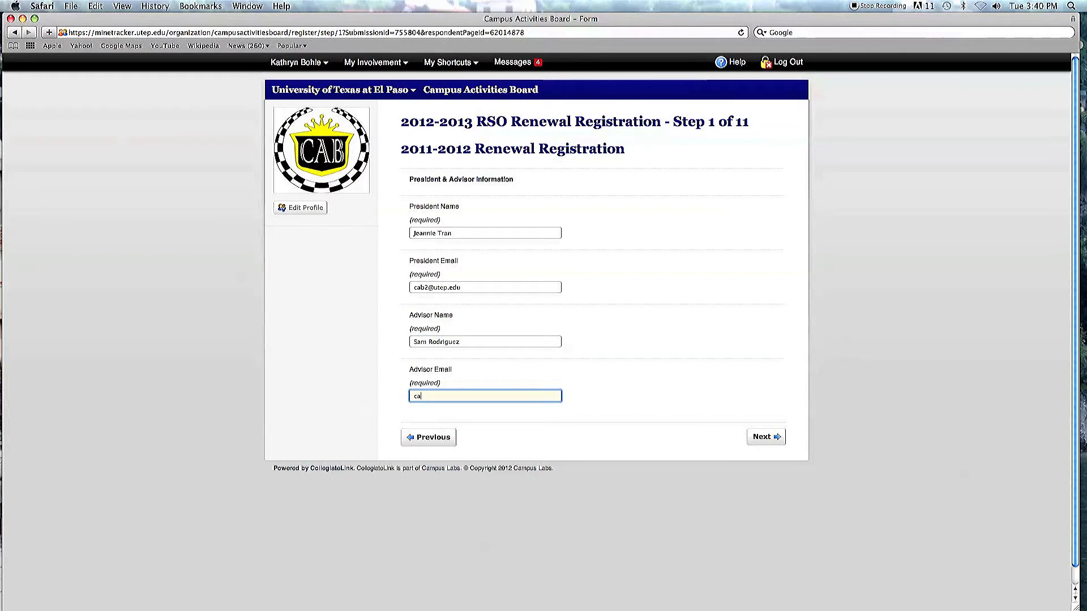
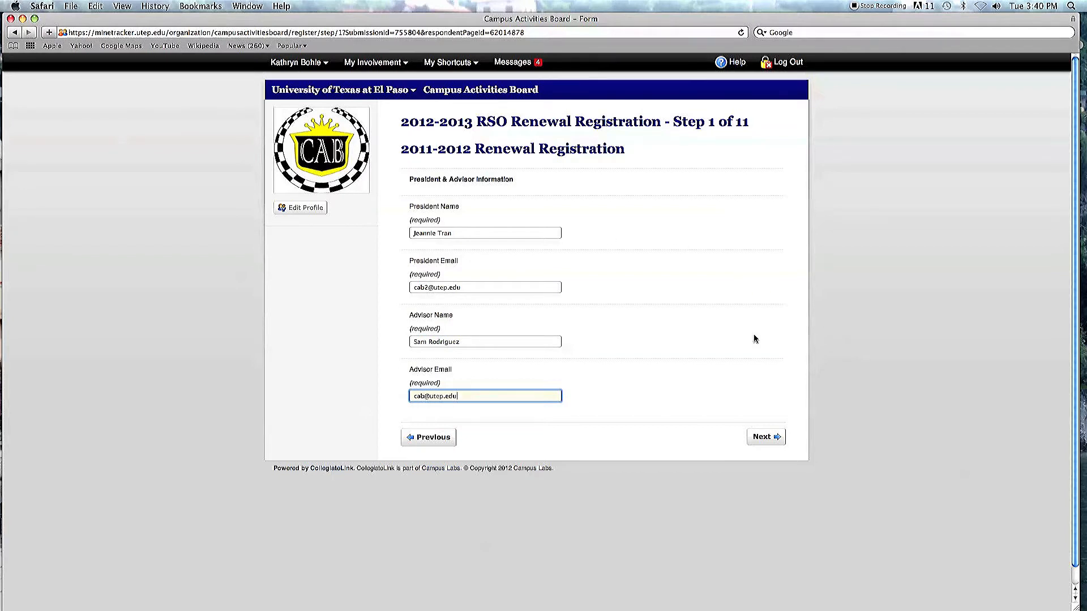
pyautogui.click(769, 438)
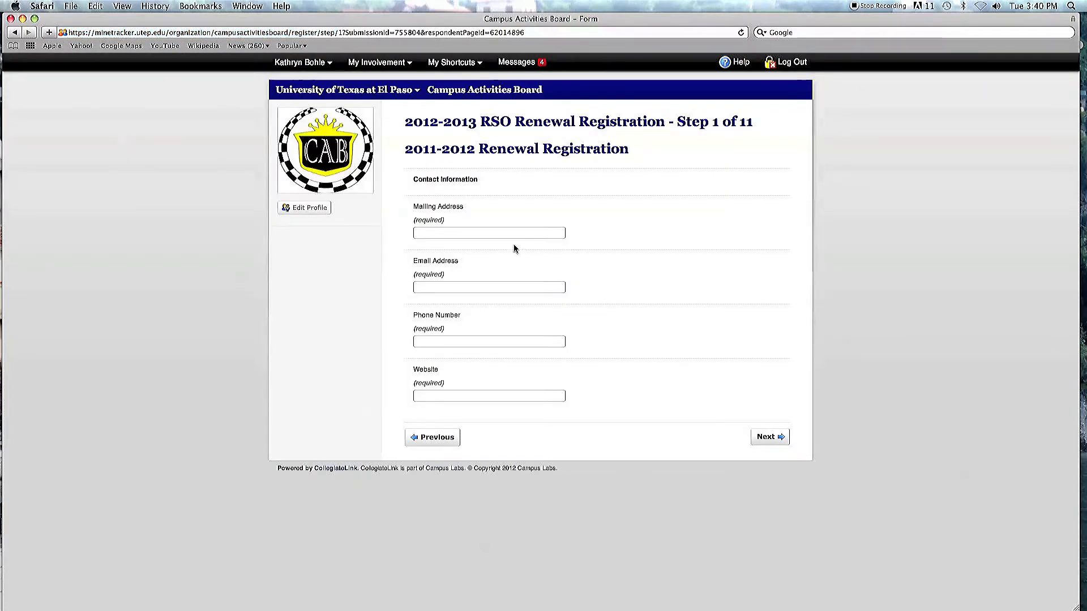
# Step: Enter the organization's full mailing address with room number, then select it for copying
pyautogui.click(479, 233)
pyautogui.write('500 W. University Ave. ')
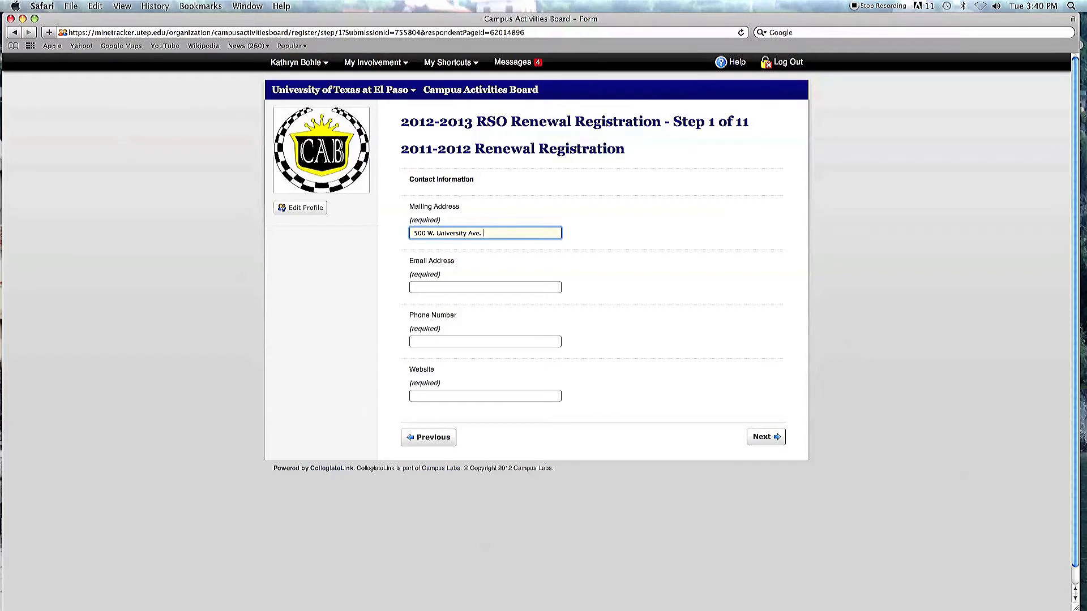
pyautogui.write('El Paso ')
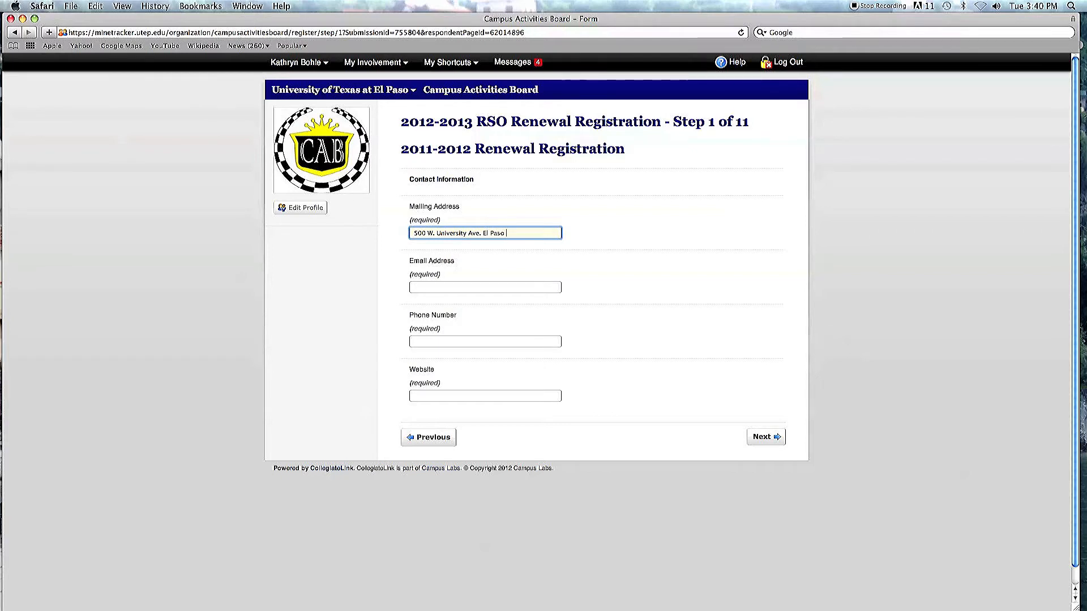
pyautogui.write(', TX 79968, ')
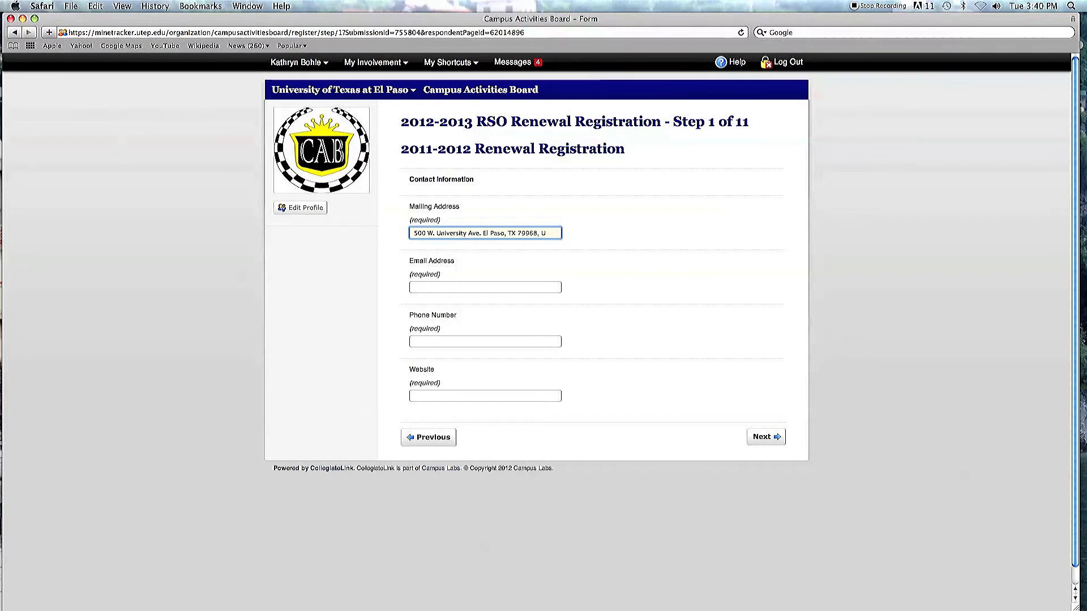
pyautogui.write('UNW R')
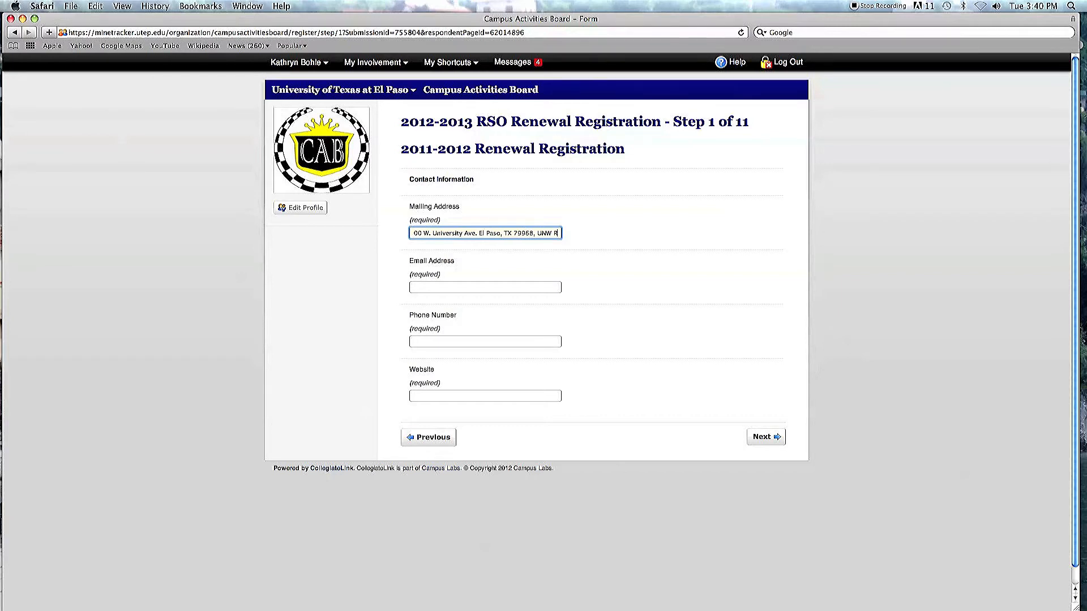
pyautogui.write('m. 111')
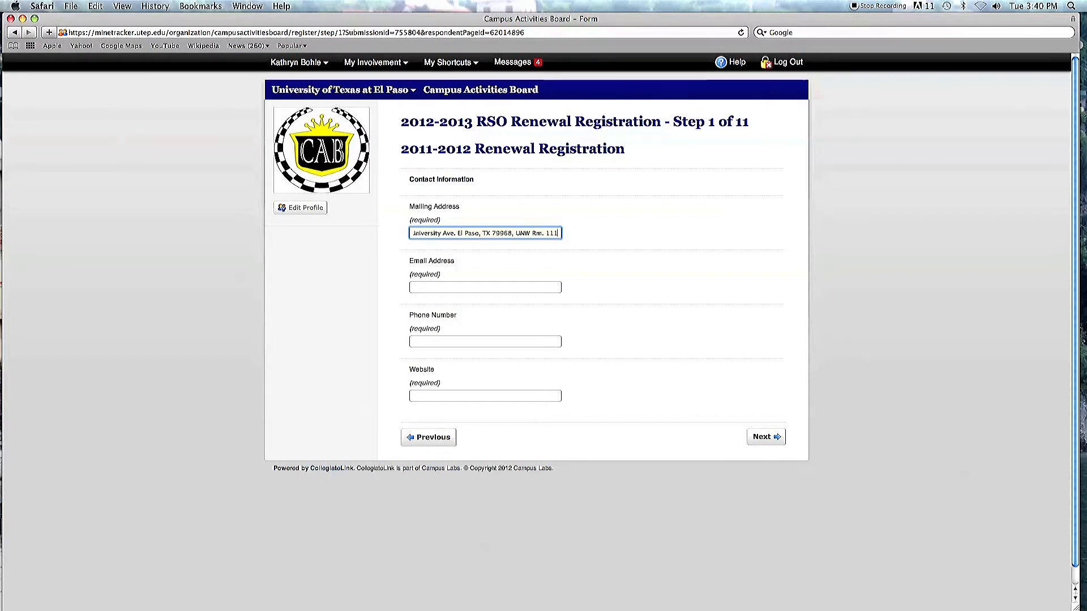
pyautogui.press('super+a')
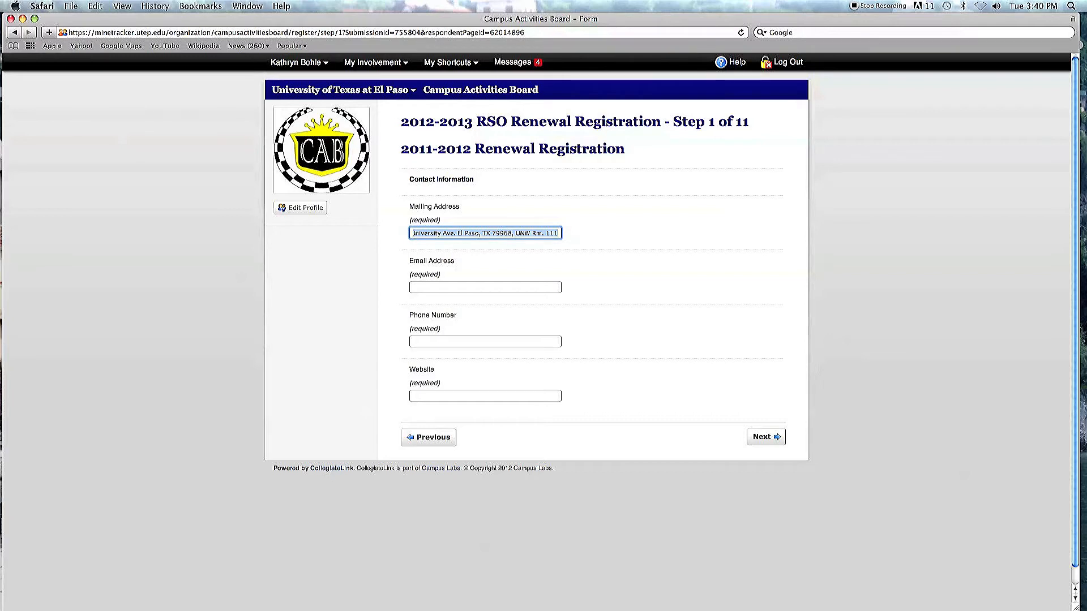
# Step: Fill in the organization's e-mail address and phone number
pyautogui.click(509, 286)
pyautogui.press('Tab')
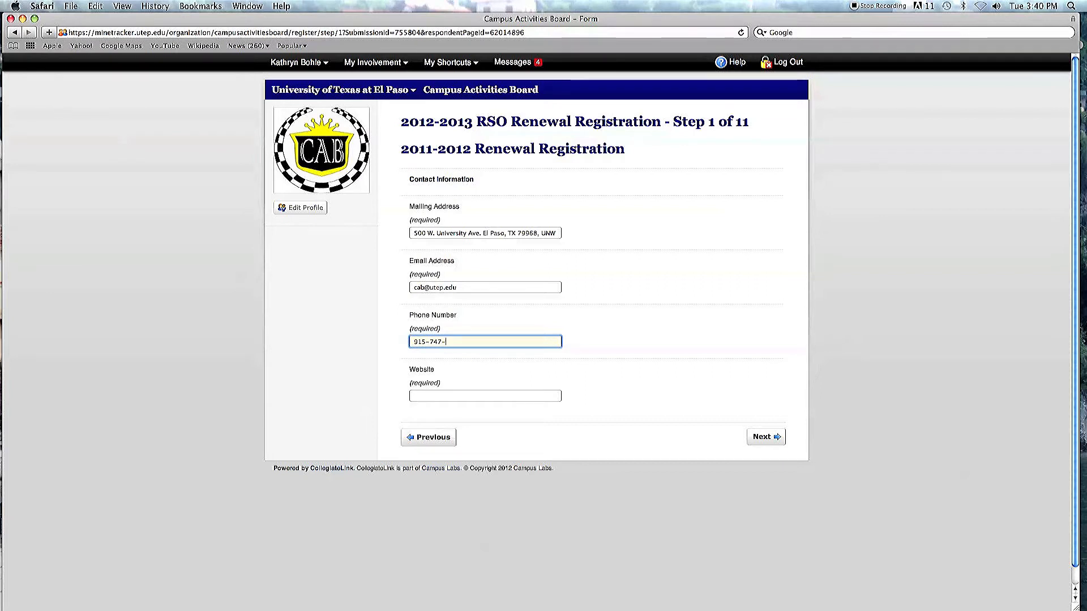
# Step: Enter the website sa.utep.edu/cab and continue past the contact information and instructions pages
pyautogui.press('Tab')
pyautogui.write('sa.utep.edu/cab')
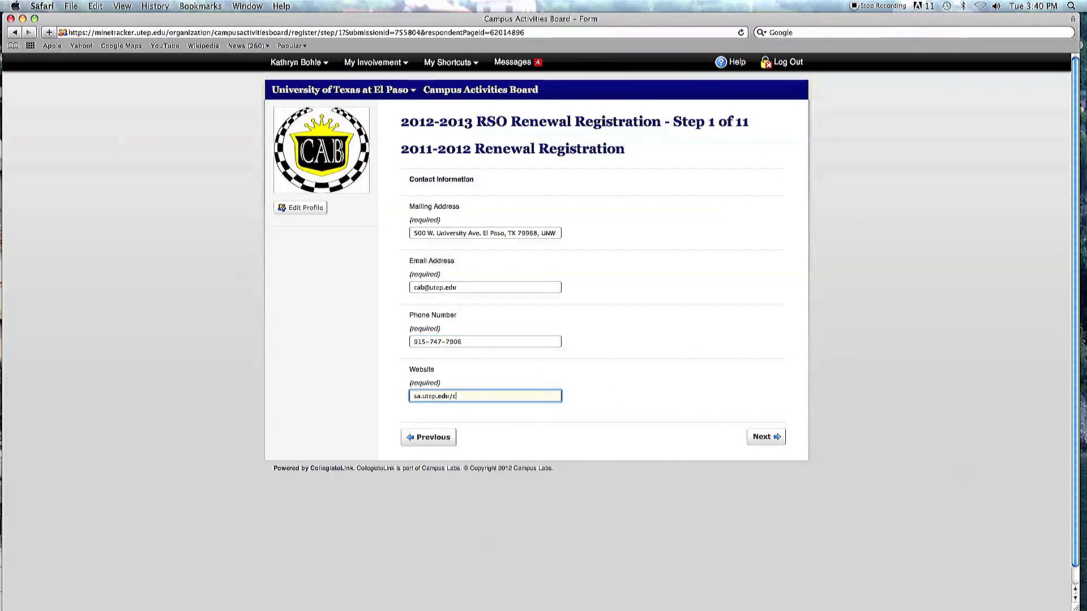
pyautogui.click(766, 437)
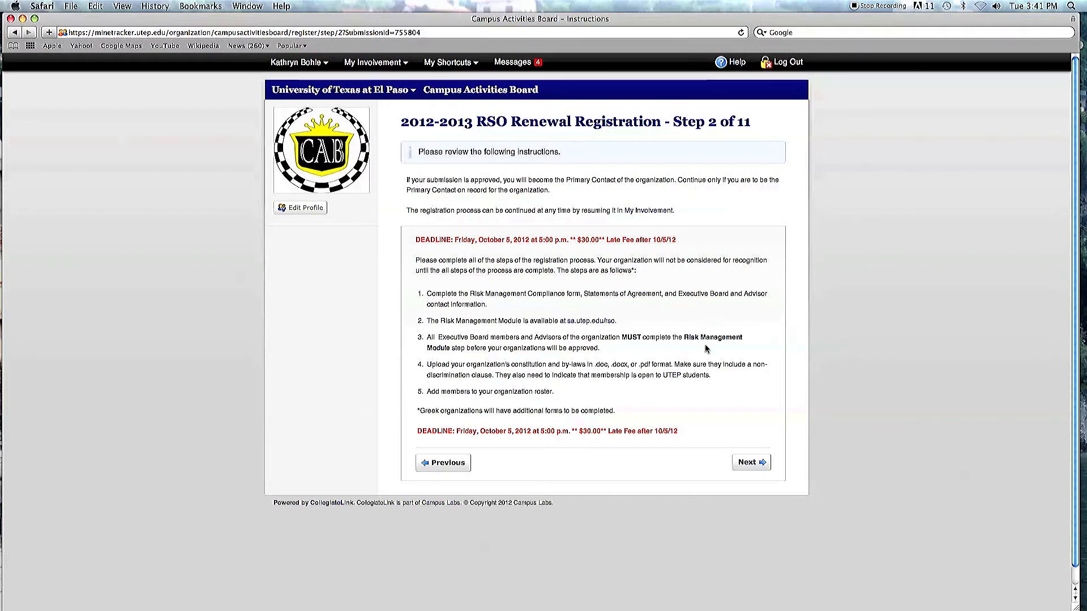
pyautogui.click(747, 463)
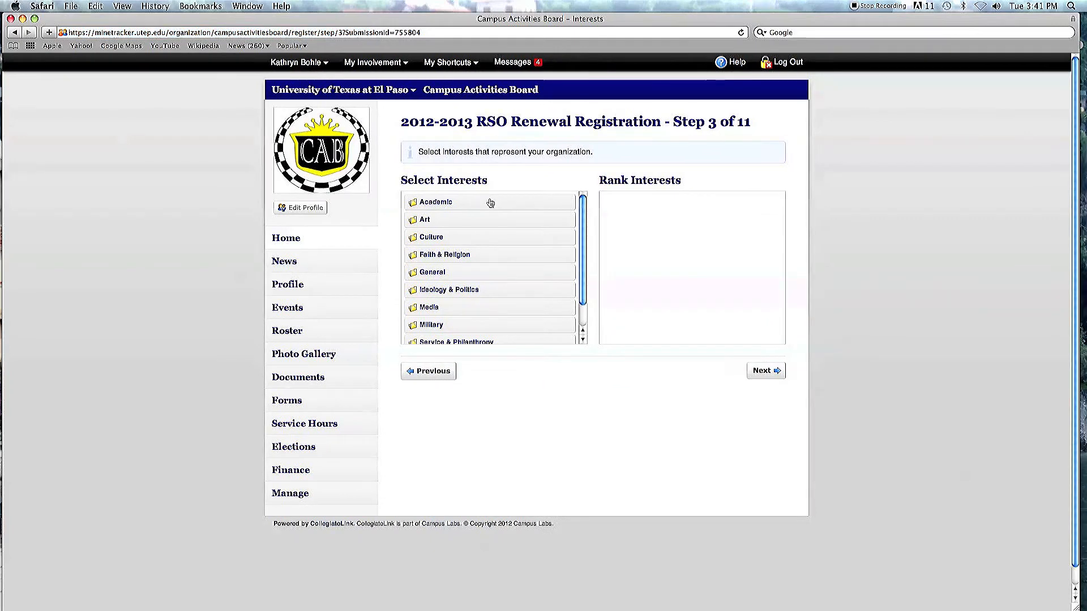
# Step: Browse the Academic interest subcategories and return to the interest list
pyautogui.moveTo(581, 232)
pyautogui.mouseDown()
pyautogui.moveTo(584, 252)
pyautogui.moveTo(587, 219)
pyautogui.mouseUp()
pyautogui.click(446, 208)
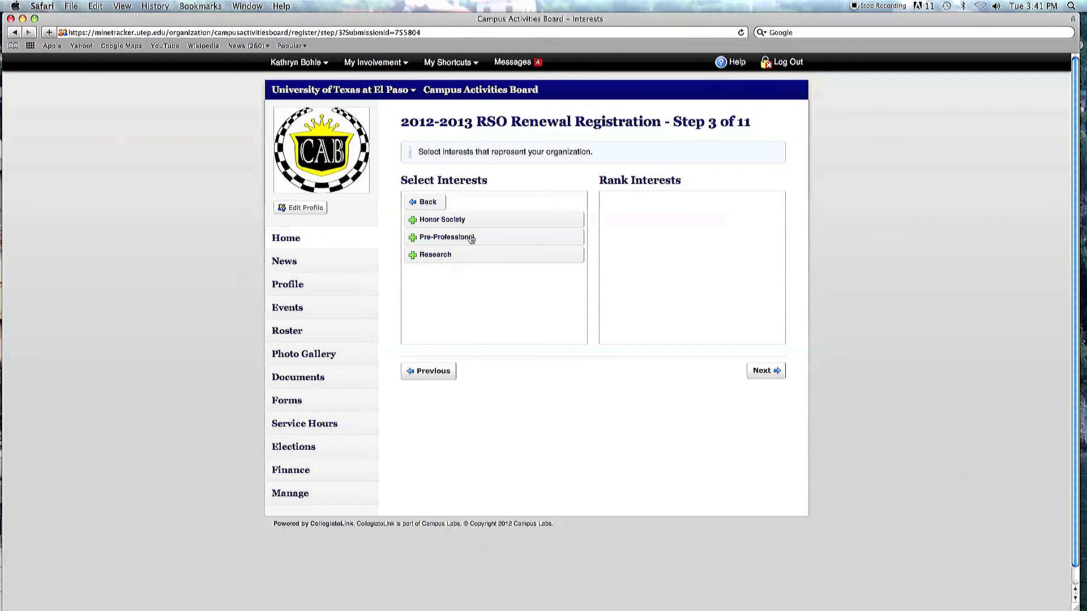
pyautogui.click(425, 203)
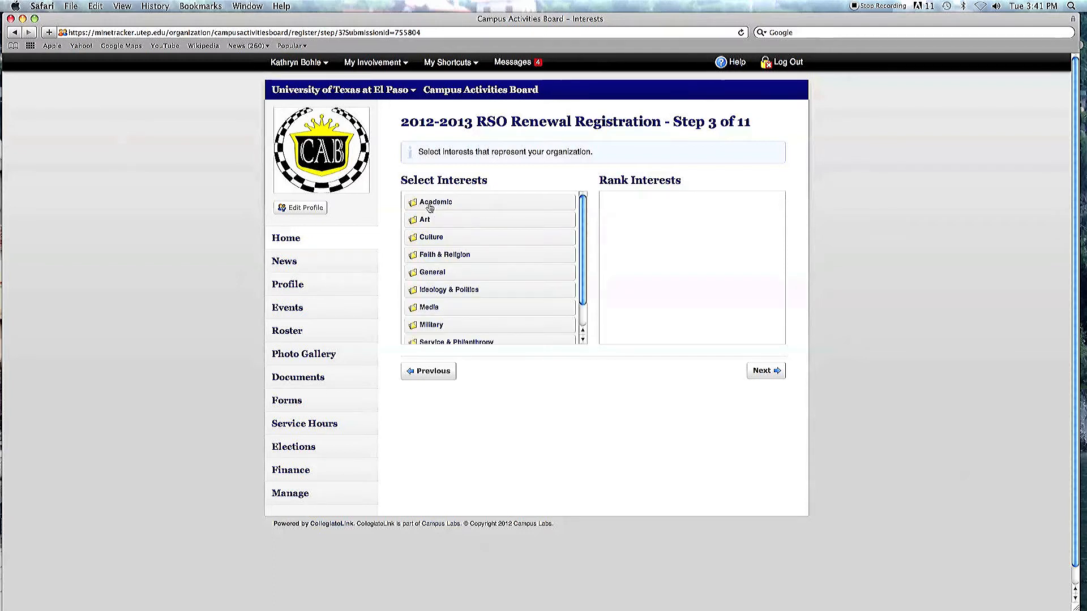
# Step: Continue past the interests and categories pages and agree to the Risk Management Compliance Module Verification
pyautogui.click(754, 373)
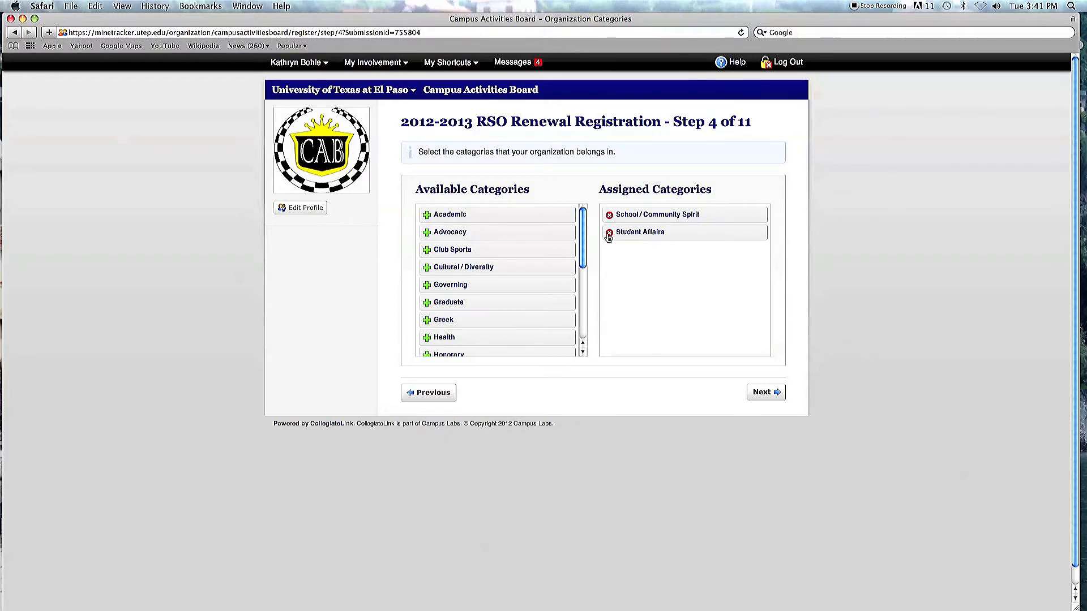
pyautogui.click(755, 395)
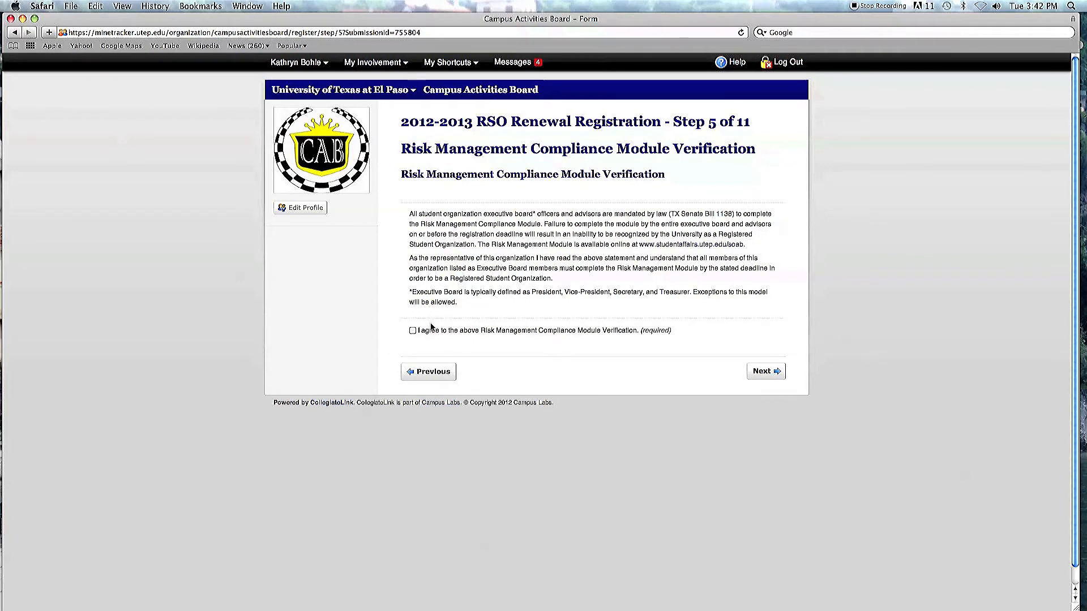
pyautogui.click(413, 332)
pyautogui.click(755, 375)
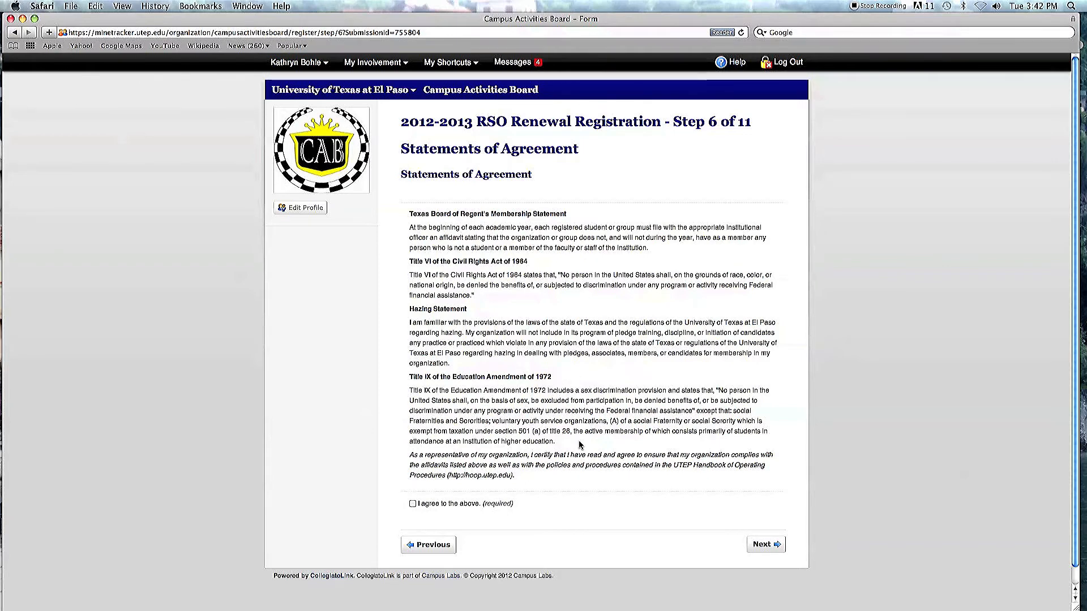
# Step: Agree to the Statements of Agreement and continue to the executive board contact page
pyautogui.click(413, 505)
pyautogui.click(764, 545)
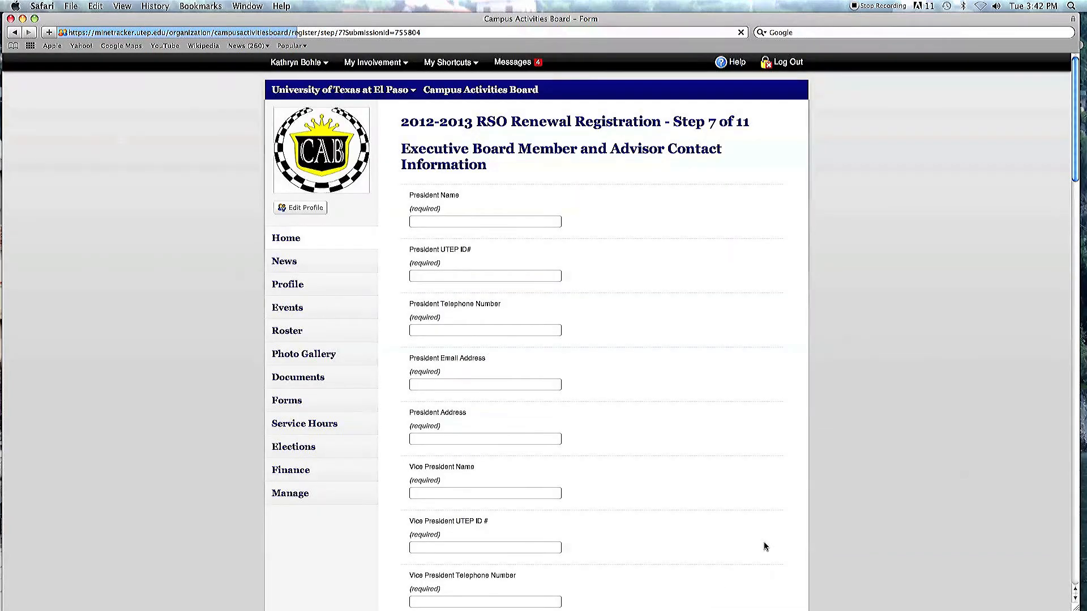
# Step: Enter the president's full name and UTEP ID number
pyautogui.click(549, 221)
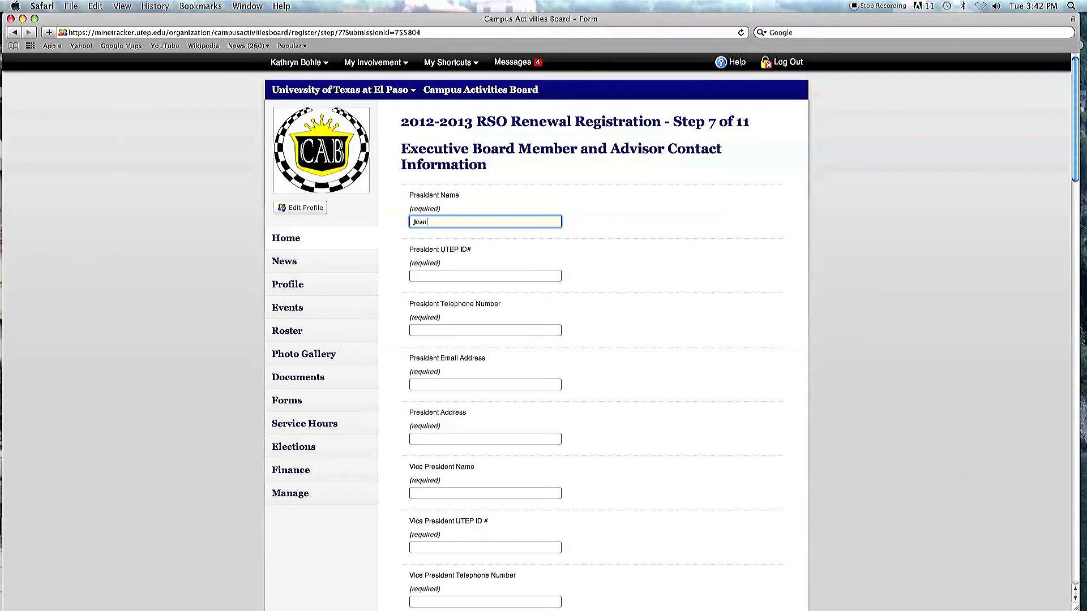
pyautogui.press('Tab')
pyautogui.write('80')
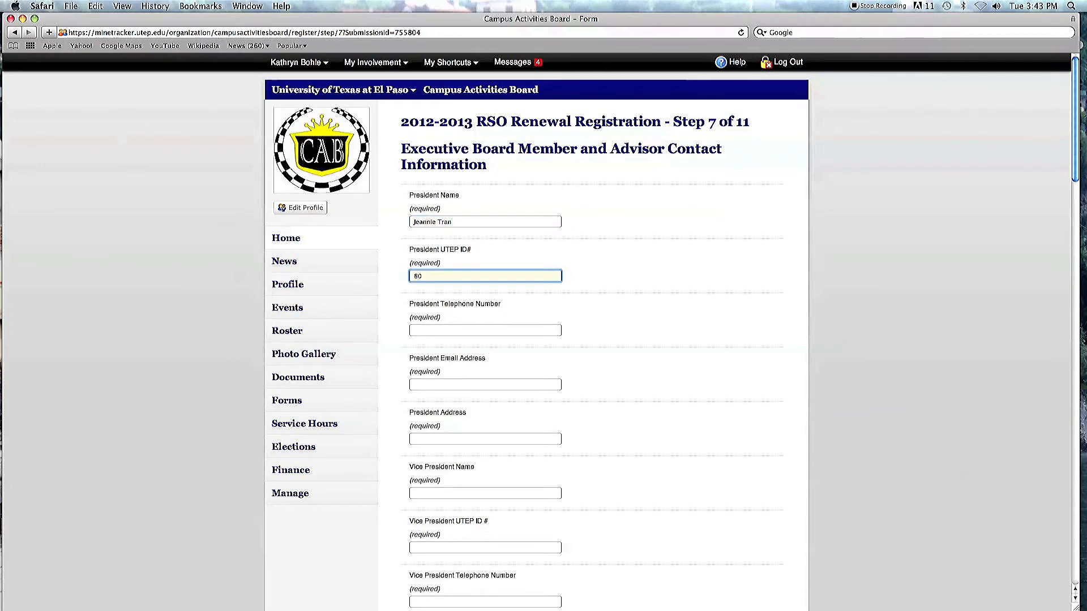
pyautogui.write('000001')
pyautogui.press('Tab')
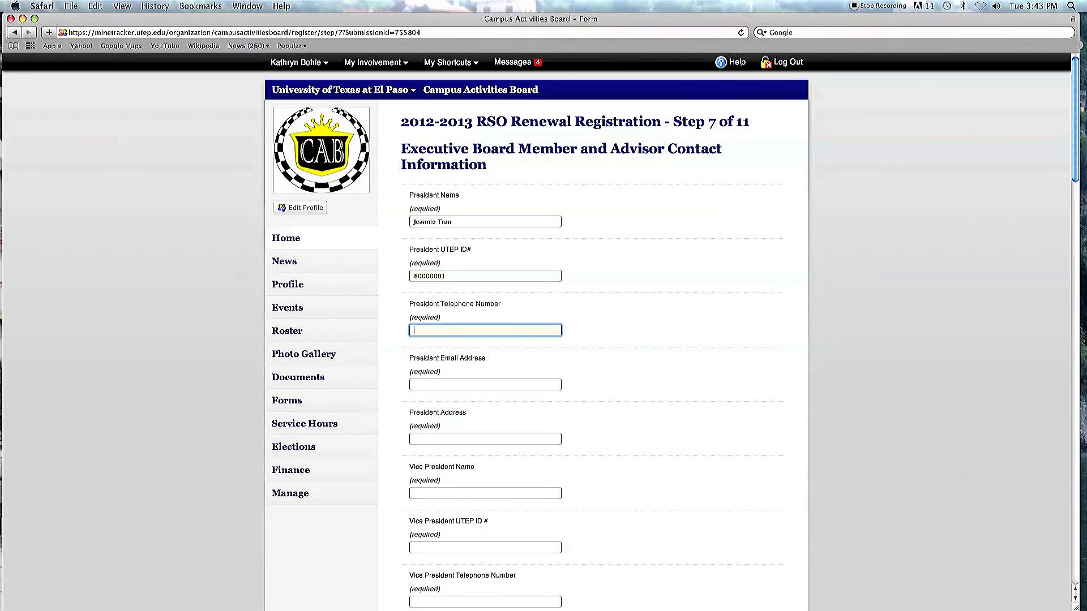
# Step: Enter the president's telephone number and e-mail address
pyautogui.press('Tab')
pyautogui.press('Tab')
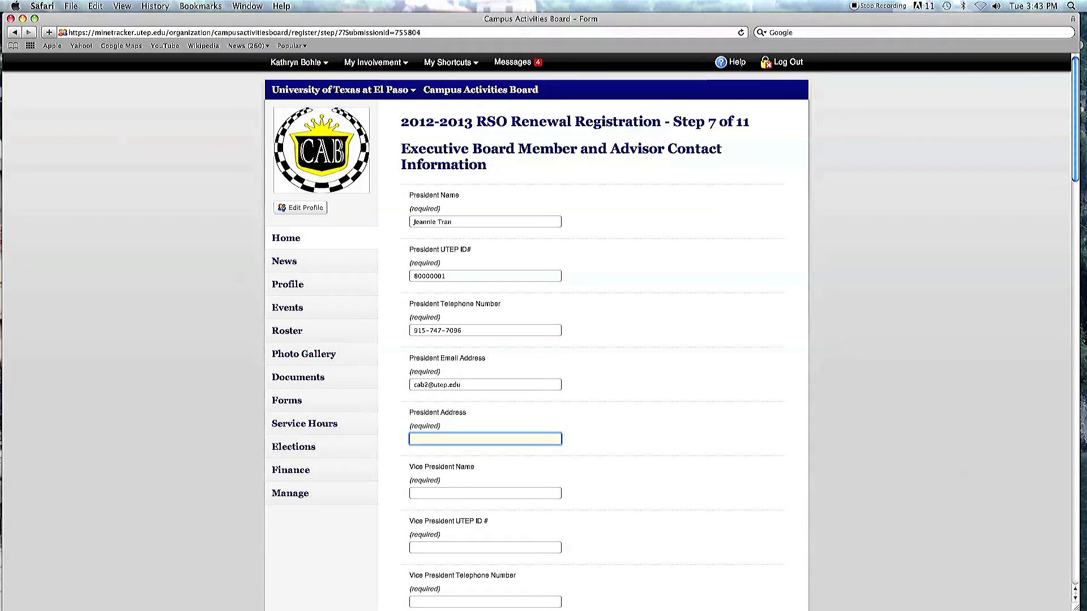
# Step: Paste the copied mailing address as the president's address and enter the vice president's full name
pyautogui.press('super+v')
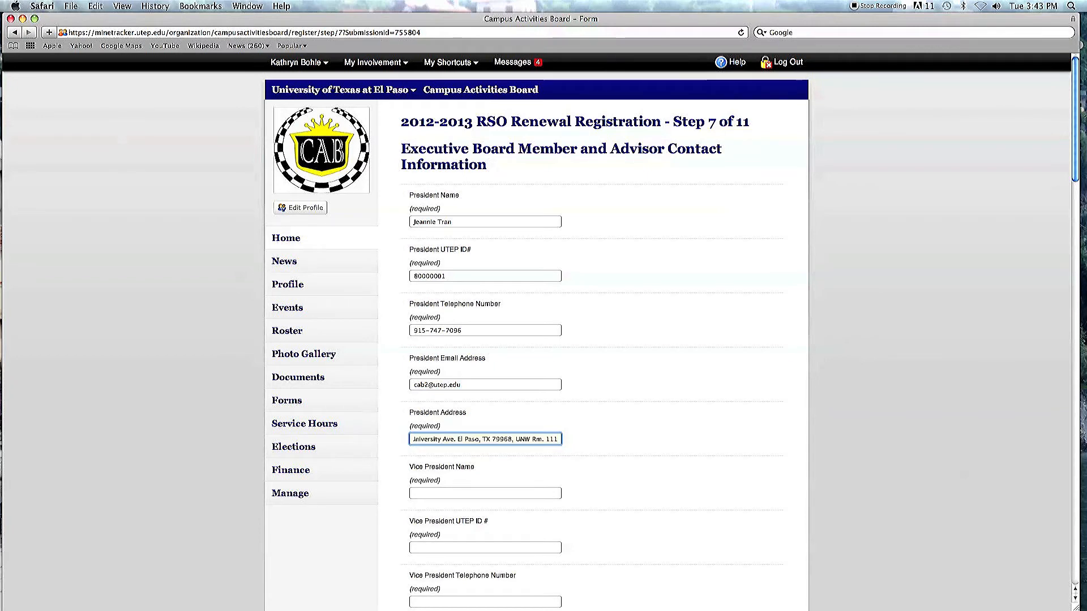
pyautogui.press('Tab')
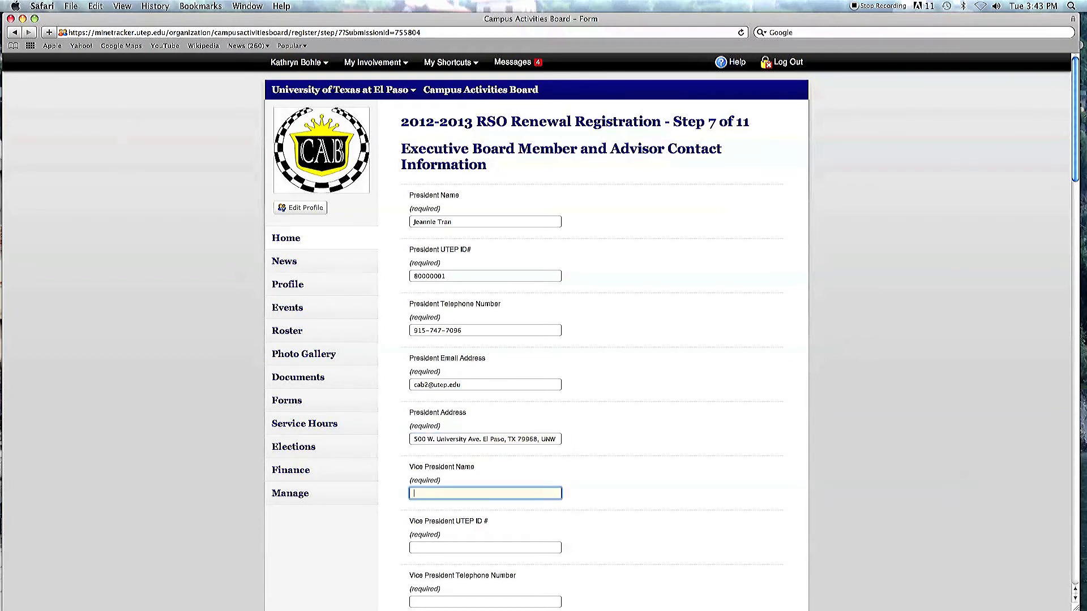
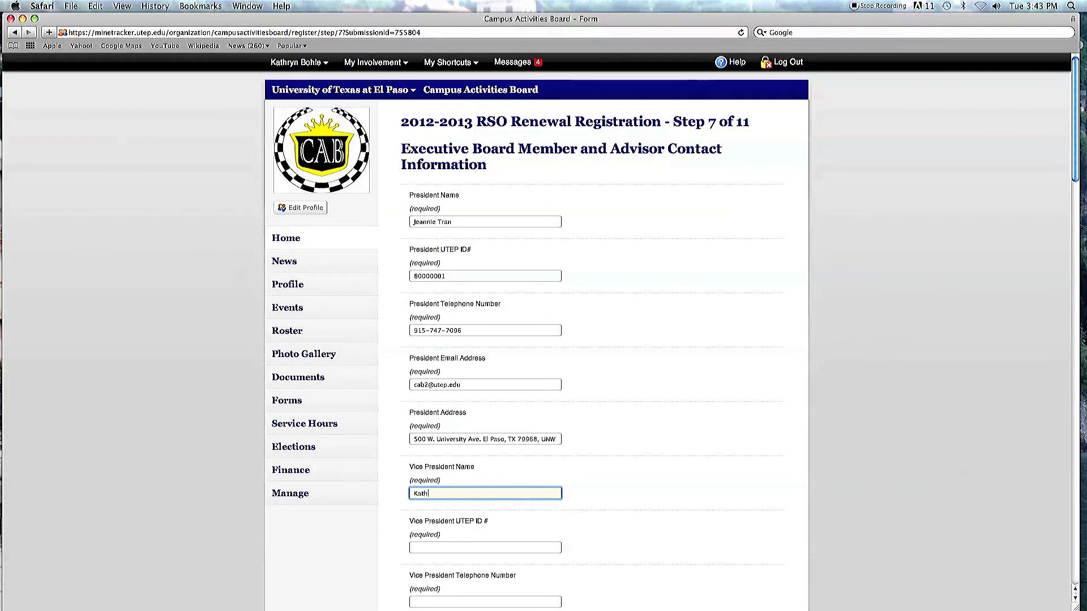
pyautogui.press('Tab')
# Step: Enter the vice president's UTEP ID number and telephone number
pyautogui.write('80000002')
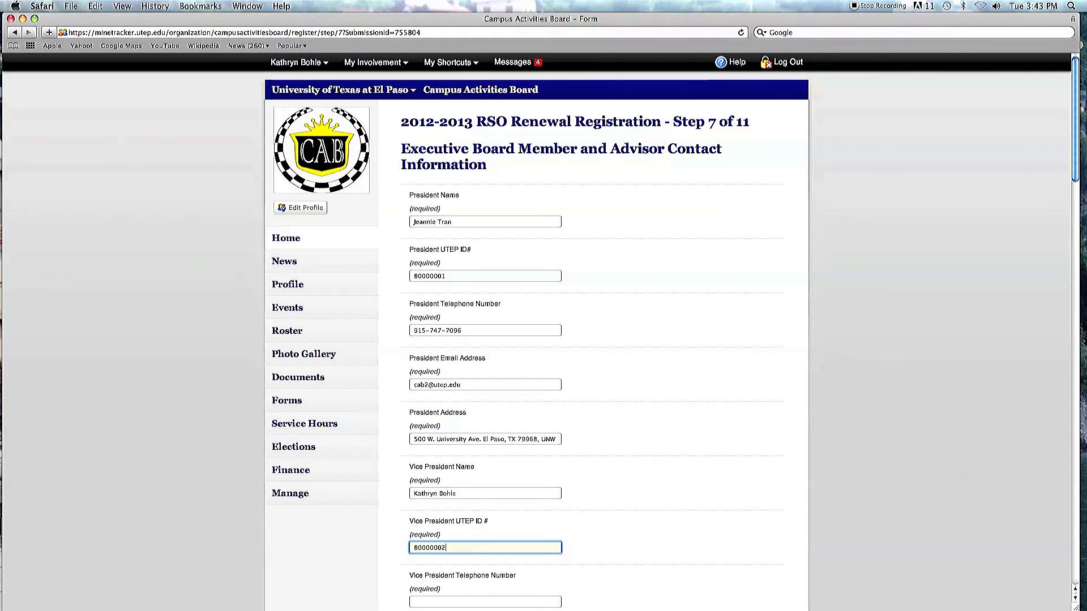
pyautogui.press('Tab')
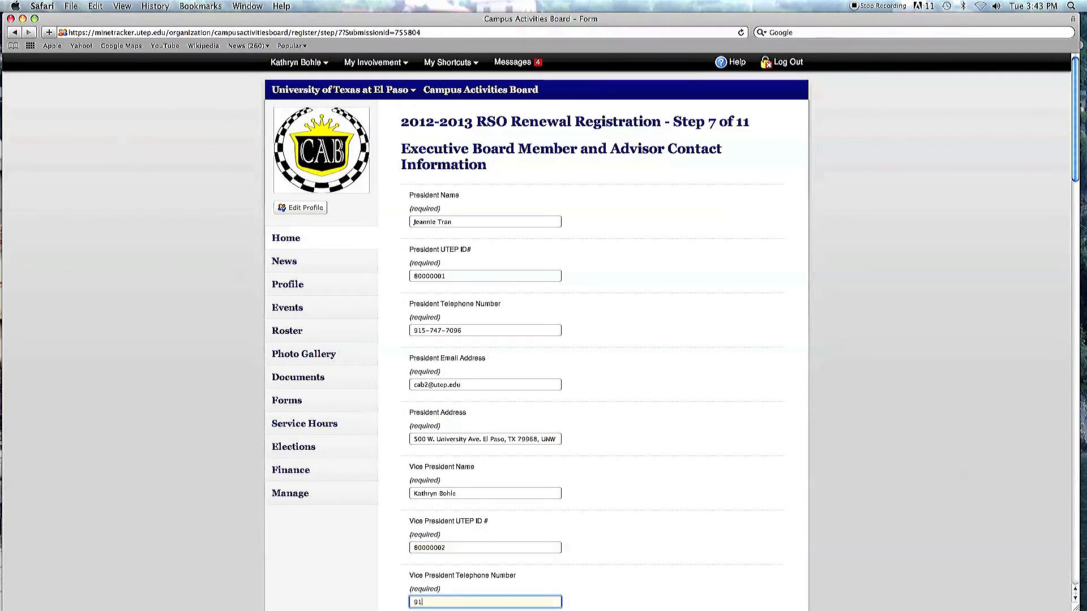
# Step: Enter the vice president's e-mail address and paste the mailing address as the vice president's address
pyautogui.press('Tab')
pyautogui.press('Tab')
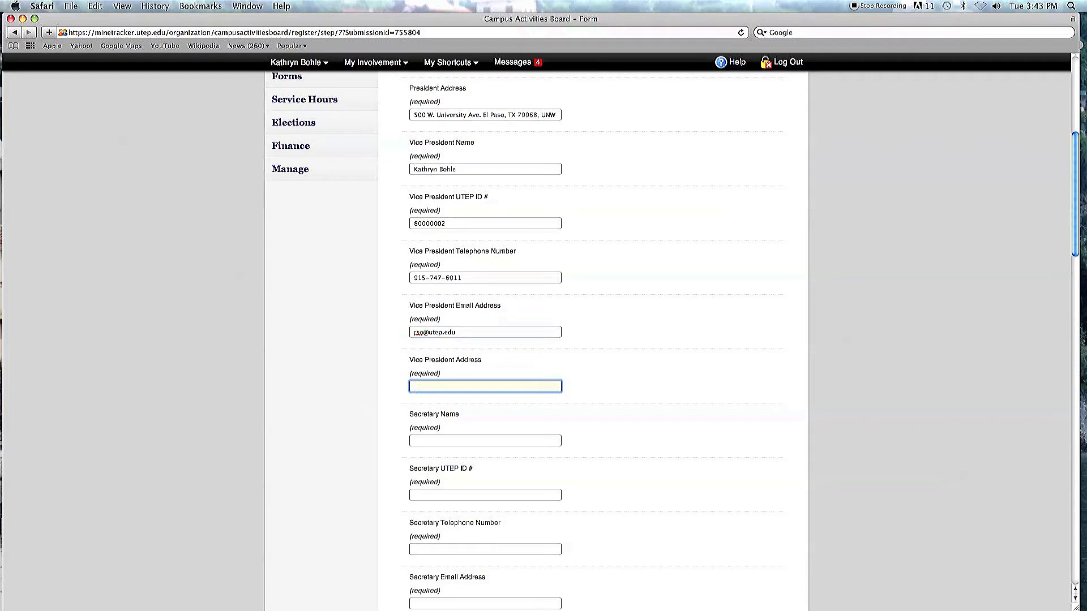
pyautogui.write('500 W. University Ave. El Paso, TX 79968, UNW')
pyautogui.press('Tab')
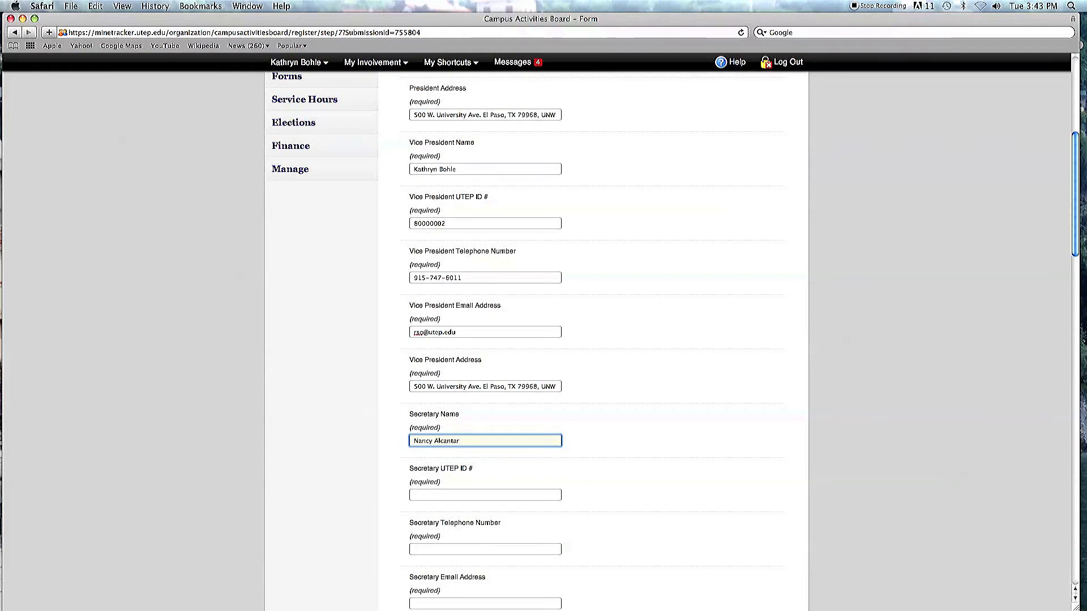
# Step: Enter the secretary's full name and UTEP ID number
pyautogui.press('Tab')
pyautogui.write('80000003')
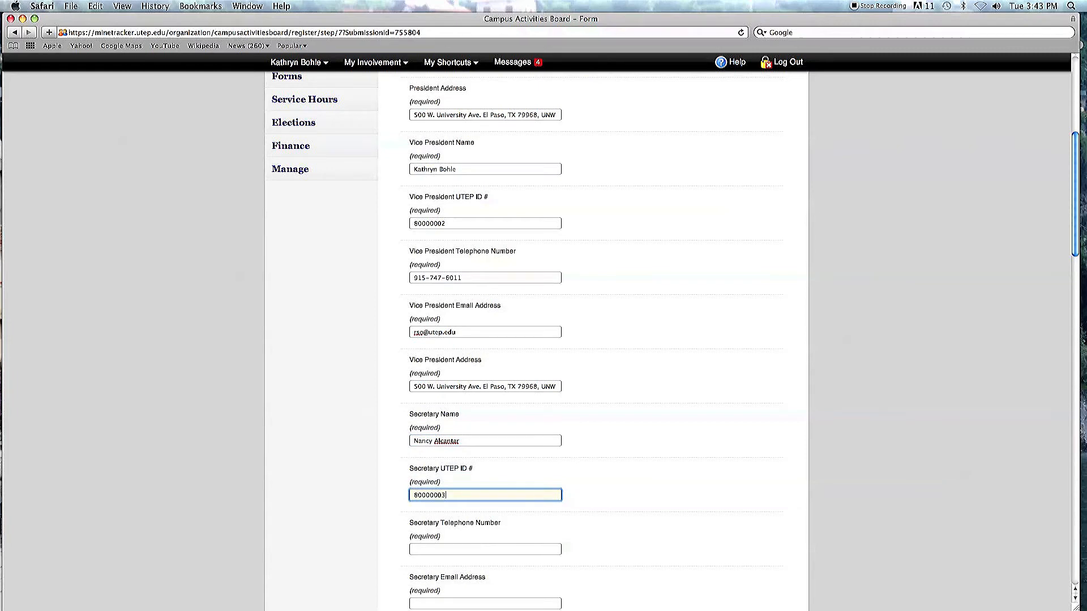
pyautogui.press('Tab')
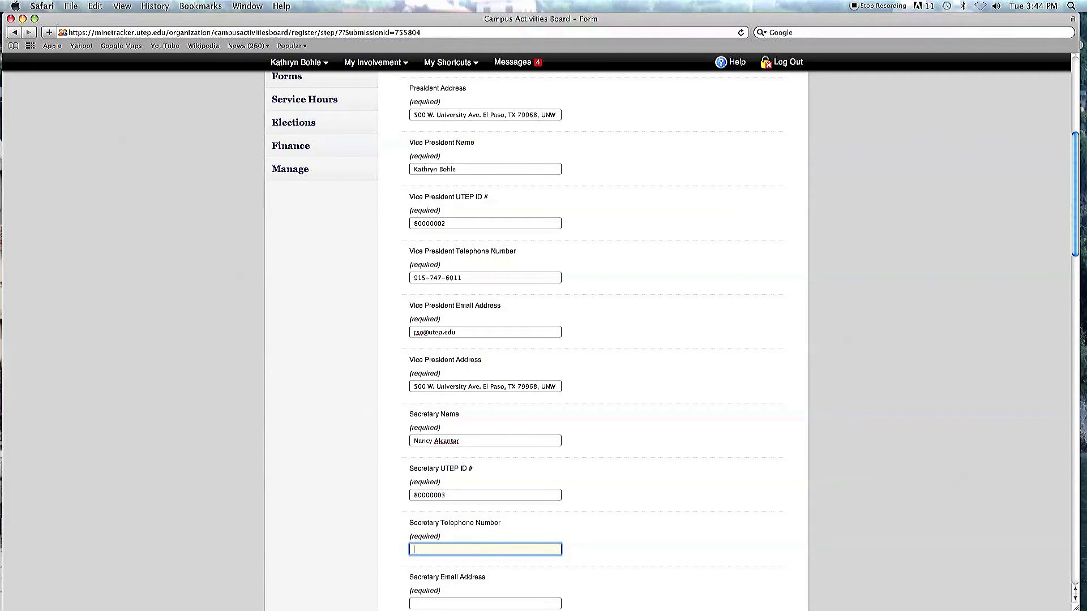
# Step: Enter the secretary's telephone number
pyautogui.press('Tab')
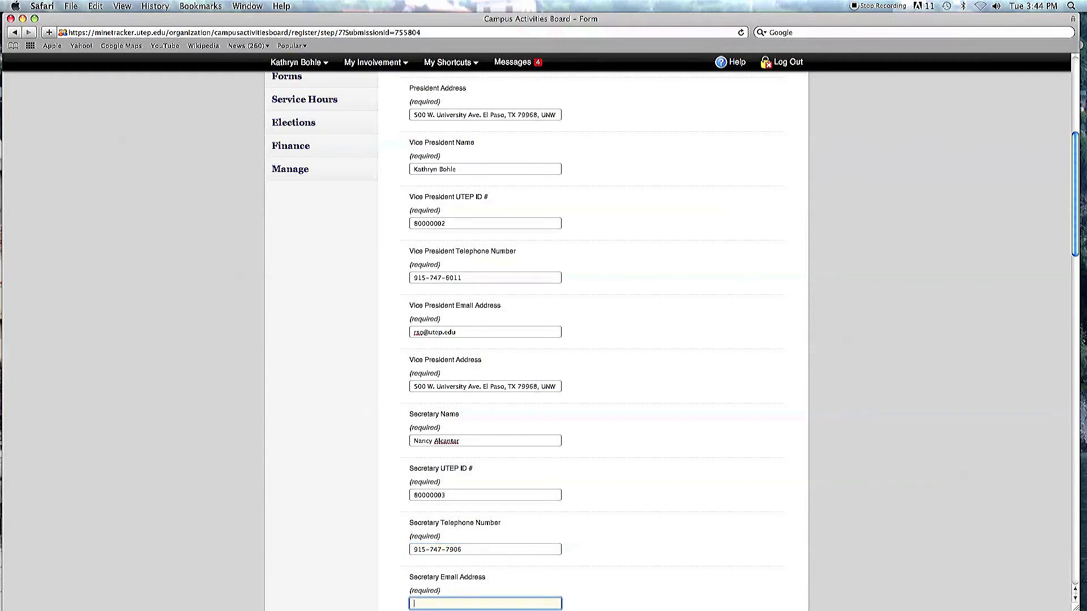
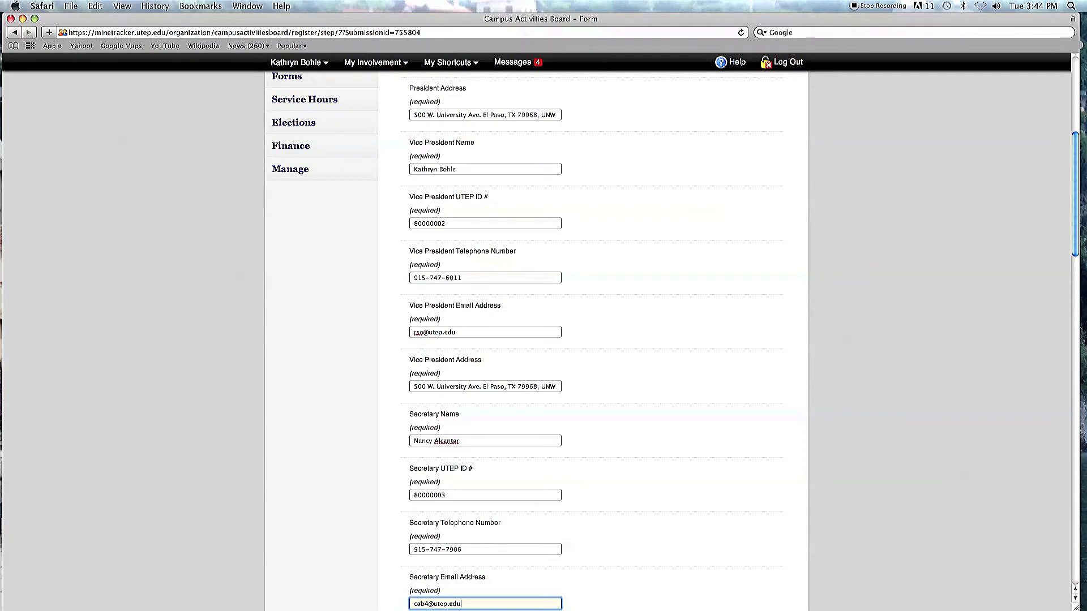
# Step: Enter the secretary's e-mail address and paste the mailing address as the secretary's address
pyautogui.press('Tab')
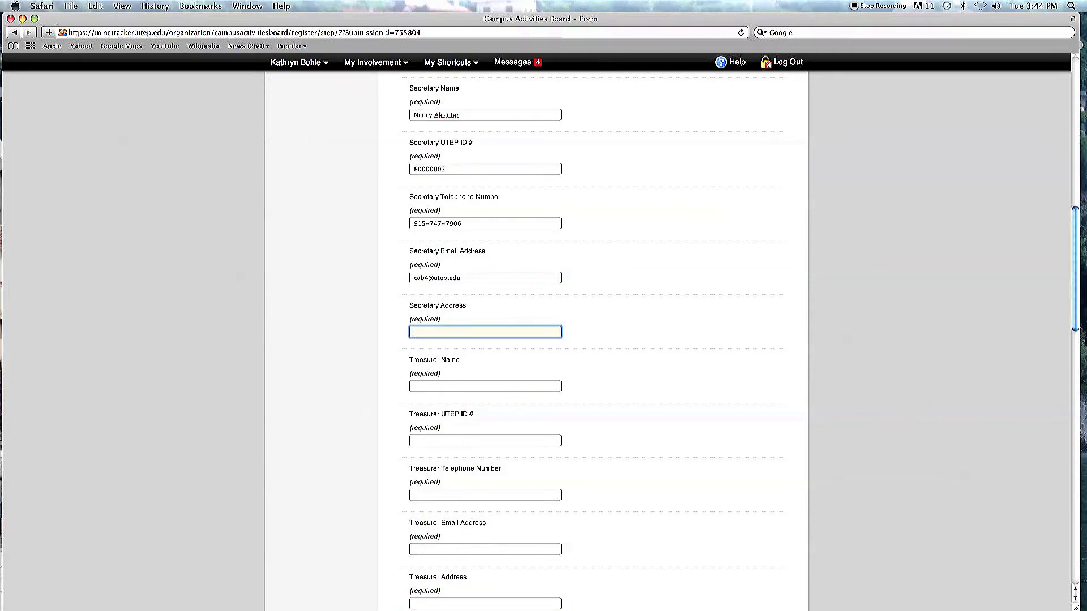
pyautogui.press('super+v')
pyautogui.press('Tab')
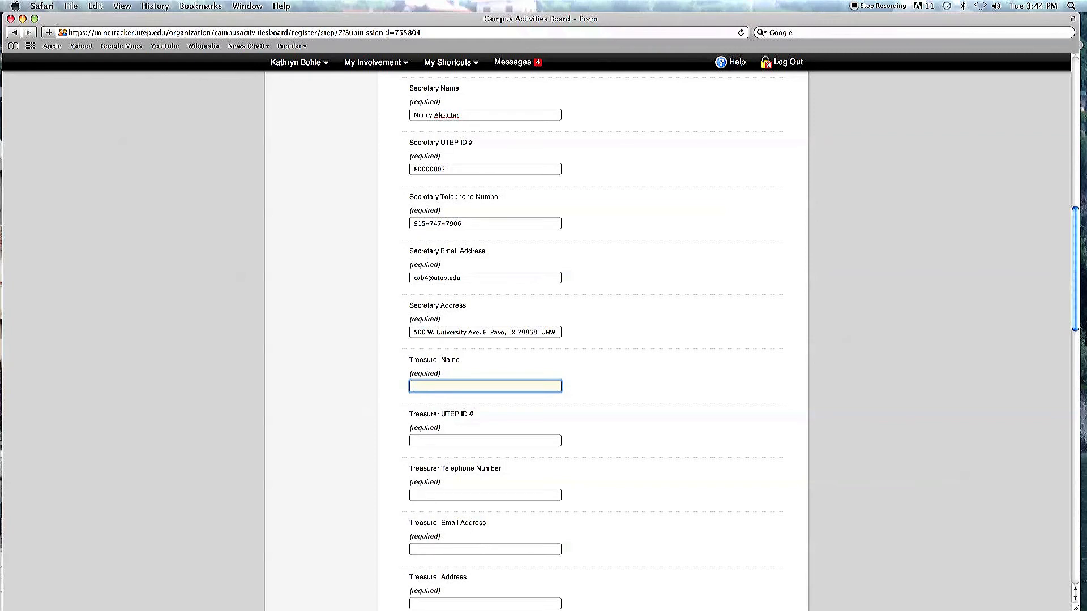
# Step: Enter the treasurer's full name and UTEP ID number
pyautogui.press('Tab')
pyautogui.write('8000000')
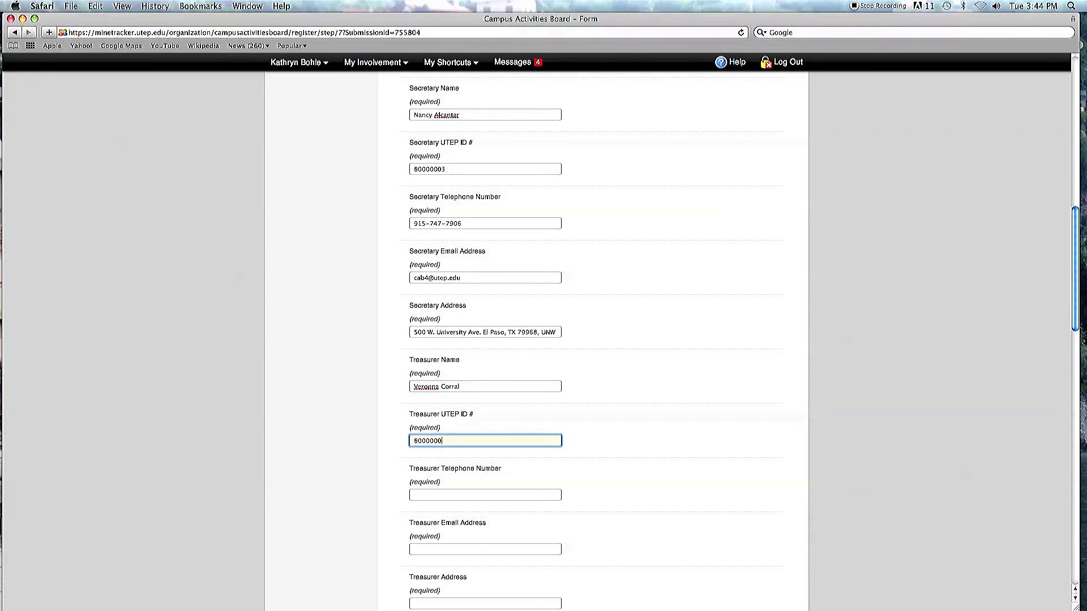
pyautogui.press('Tab')
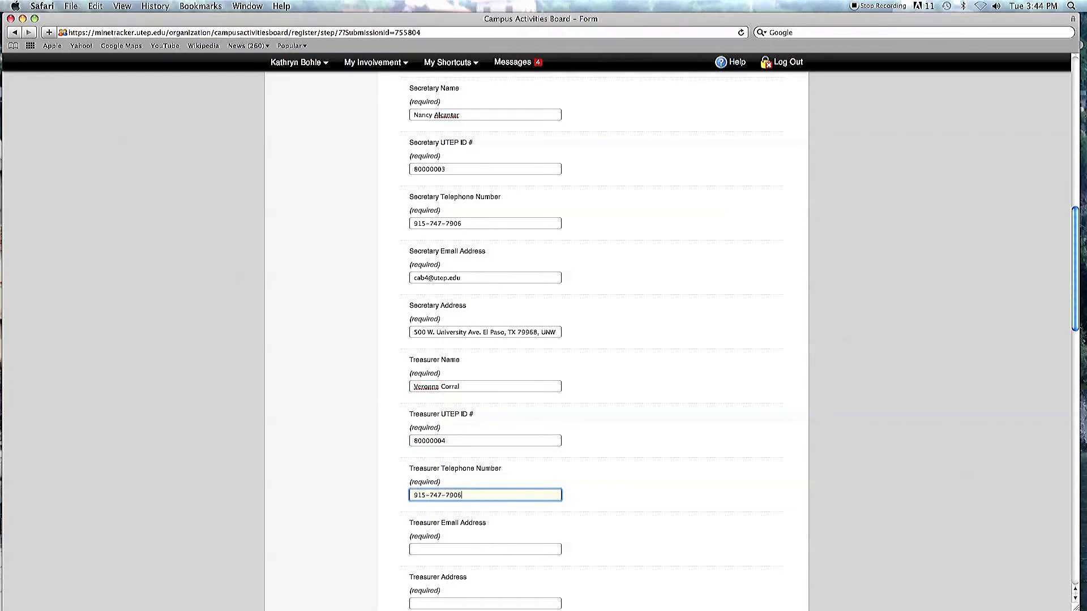
# Step: Enter the treasurer's telephone number
pyautogui.press('Tab')
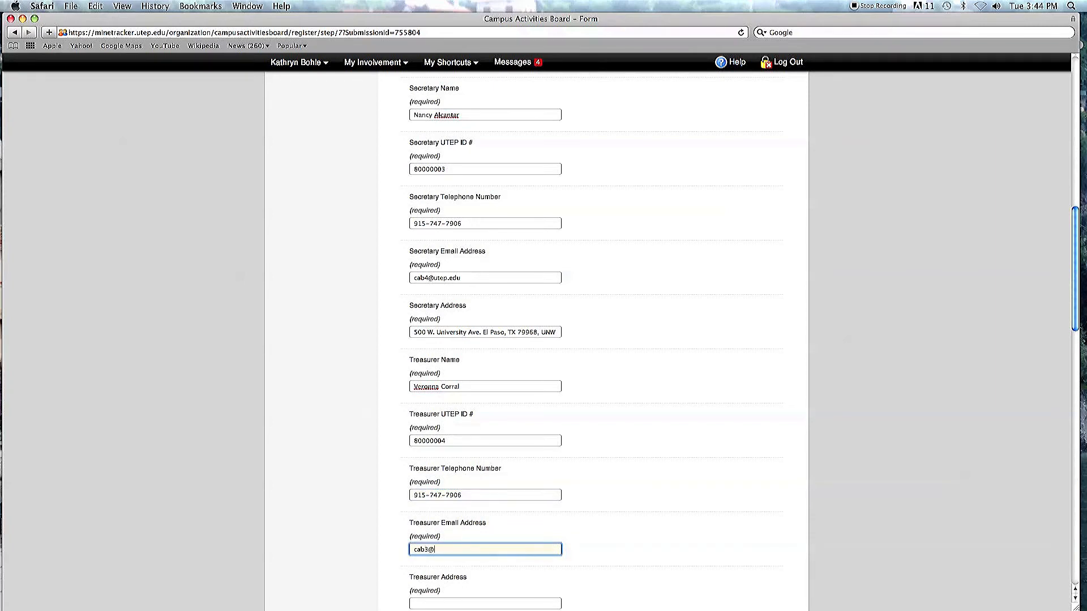
# Step: Enter the treasurer's e-mail address and paste the mailing address as the treasurer's address
pyautogui.press('Tab')
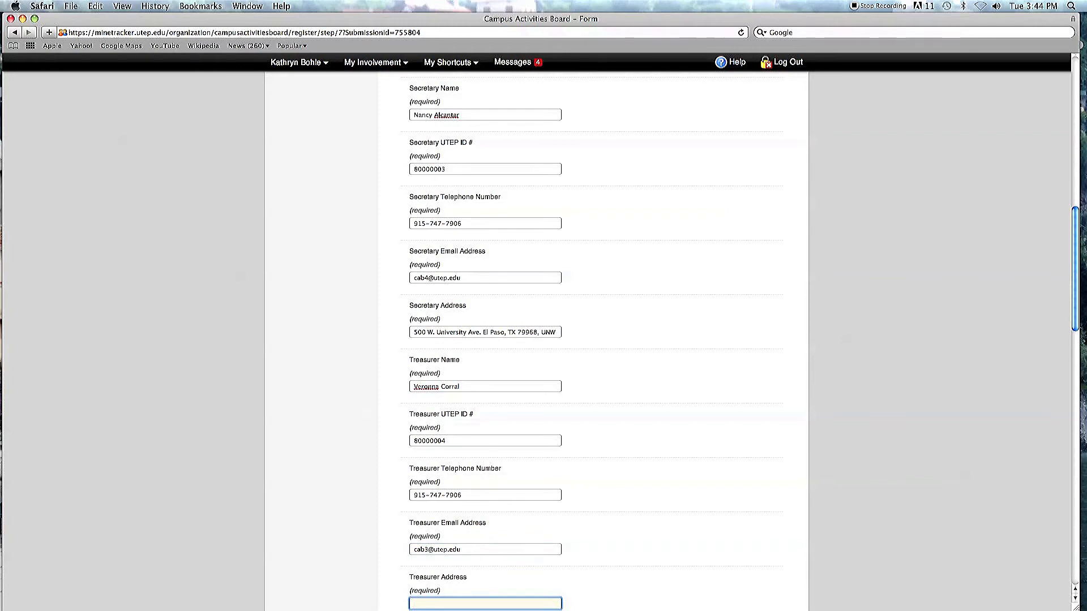
pyautogui.press('super+v')
pyautogui.press('Tab')
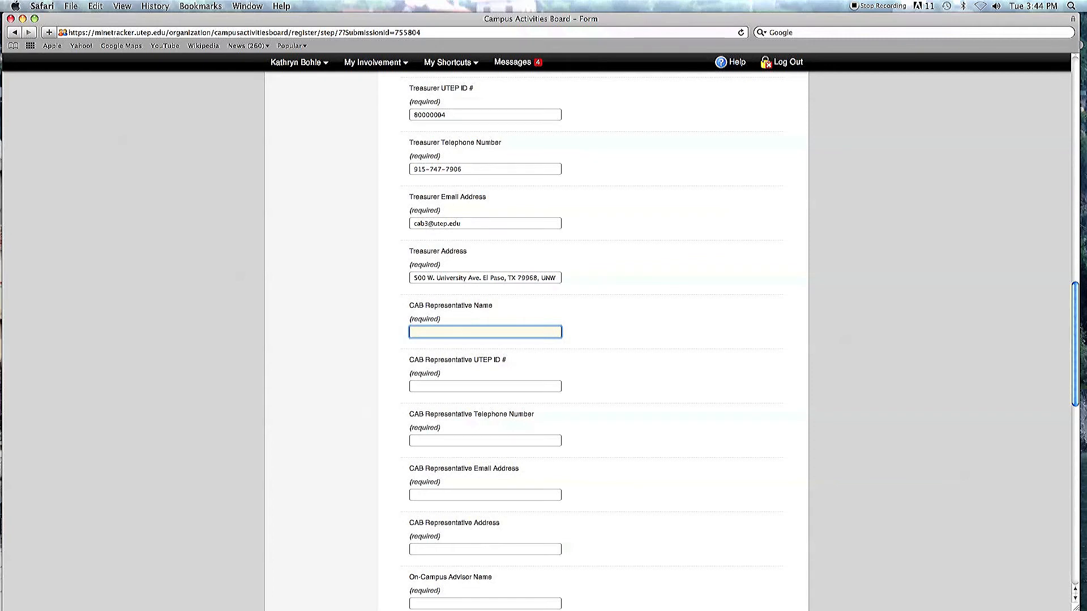
# Step: Enter the CAB representative's full name and UTEP ID number
pyautogui.press('Tab')
pyautogui.write('800')
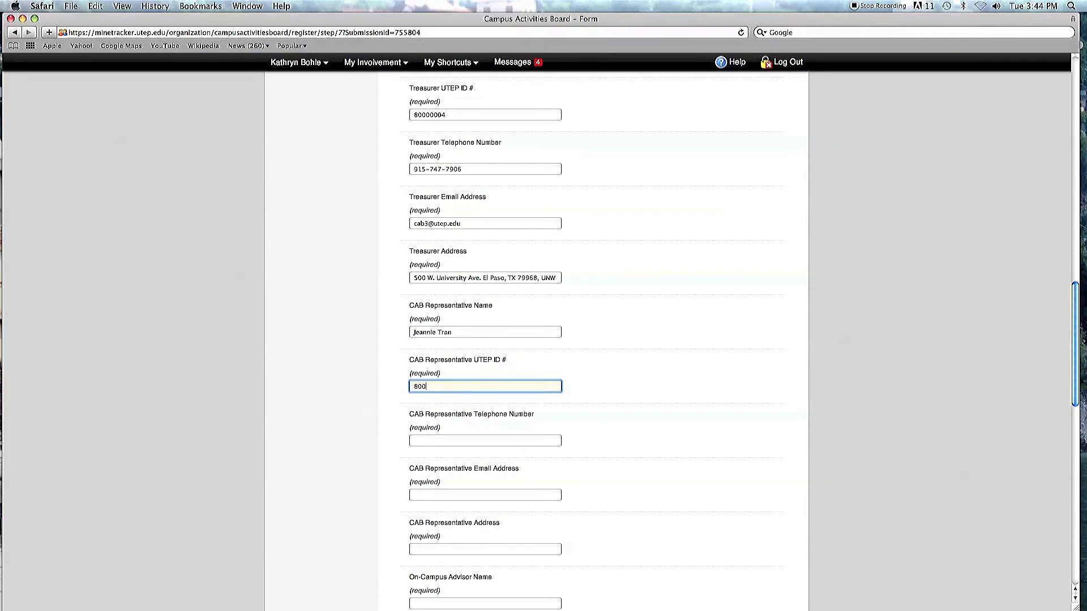
pyautogui.write('00')
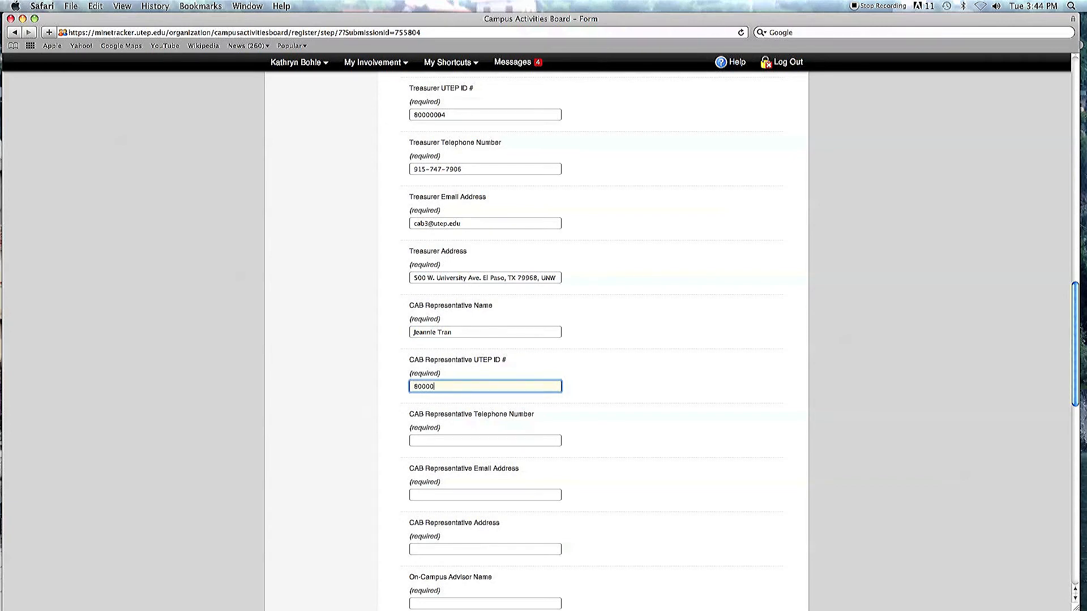
pyautogui.write('001')
pyautogui.press('Tab')
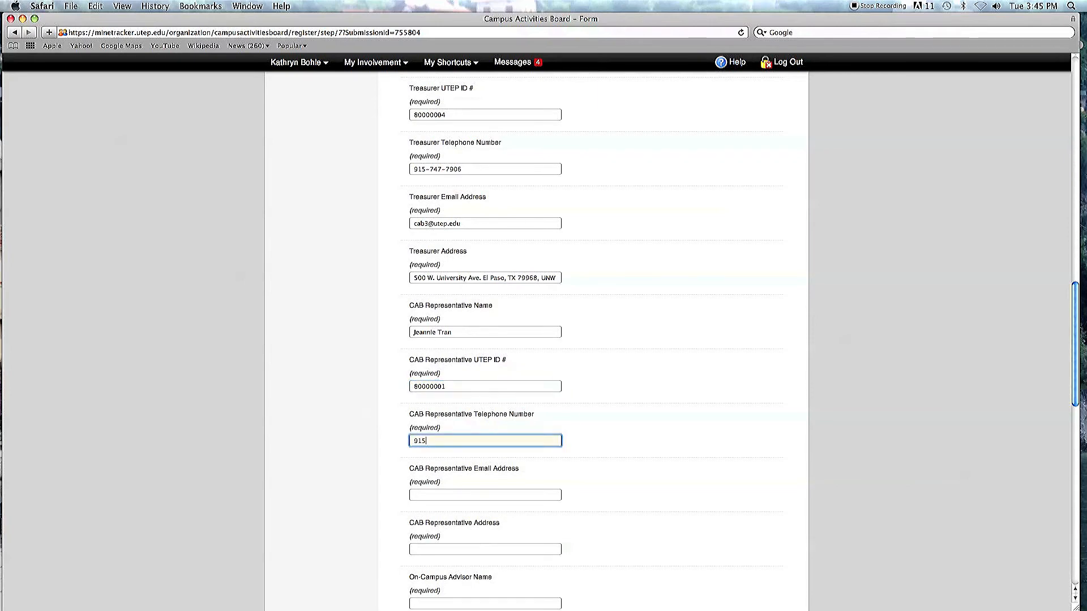
# Step: Enter the CAB representative's telephone number and e-mail address
pyautogui.press('Tab')
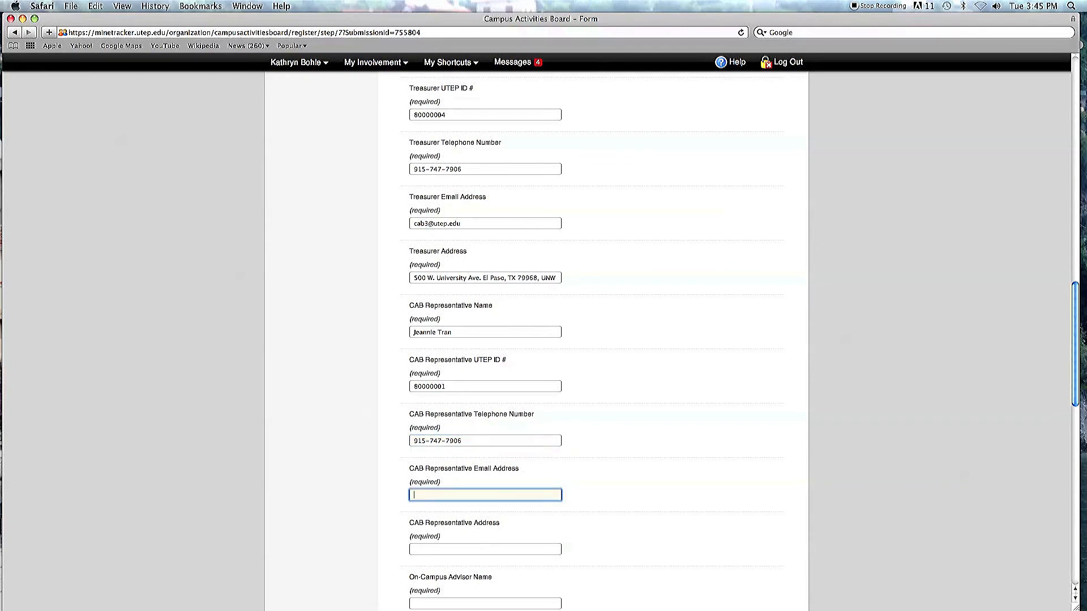
pyautogui.press('Tab')
# Step: Paste the mailing address as the CAB representative's address and enter the on-campus advisor's full name
pyautogui.press('super+v')
pyautogui.press('Tab')
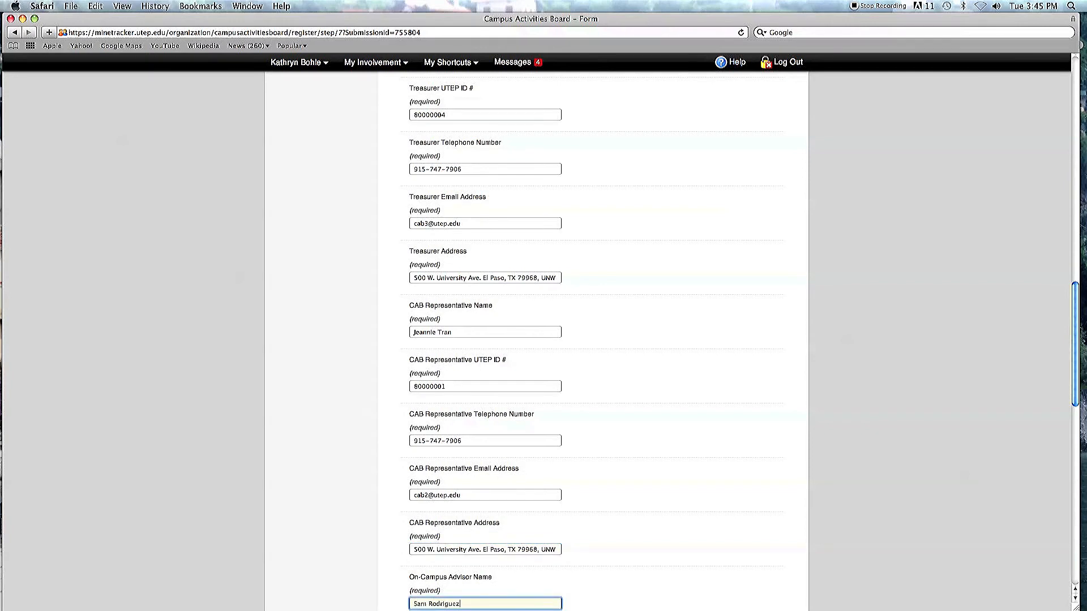
pyautogui.press('Tab')
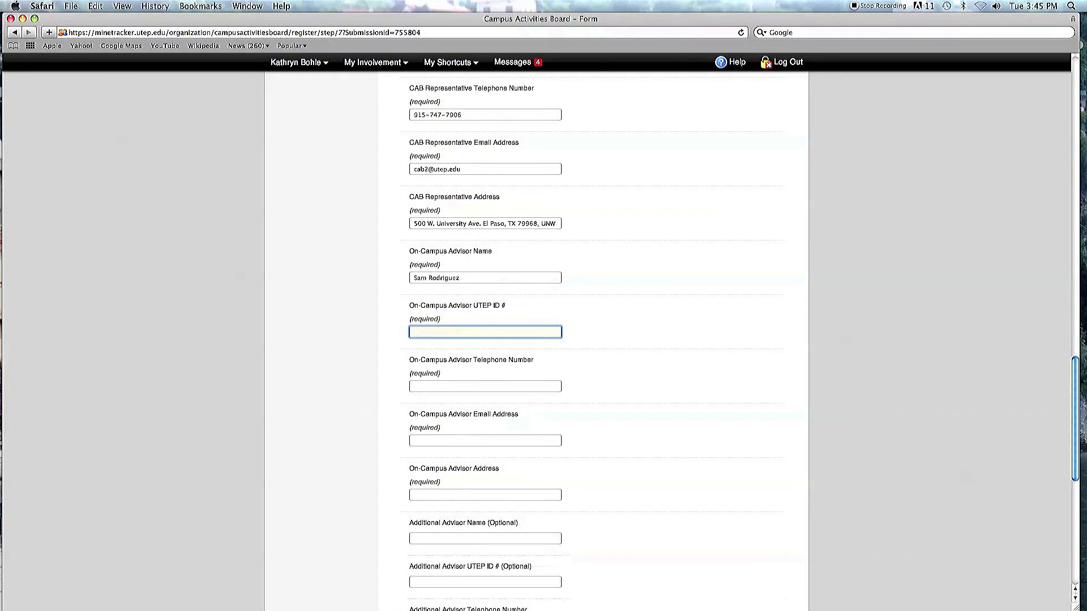
# Step: Enter the on-campus advisor's UTEP ID number and telephone number
pyautogui.write('80000000')
pyautogui.press('Tab')
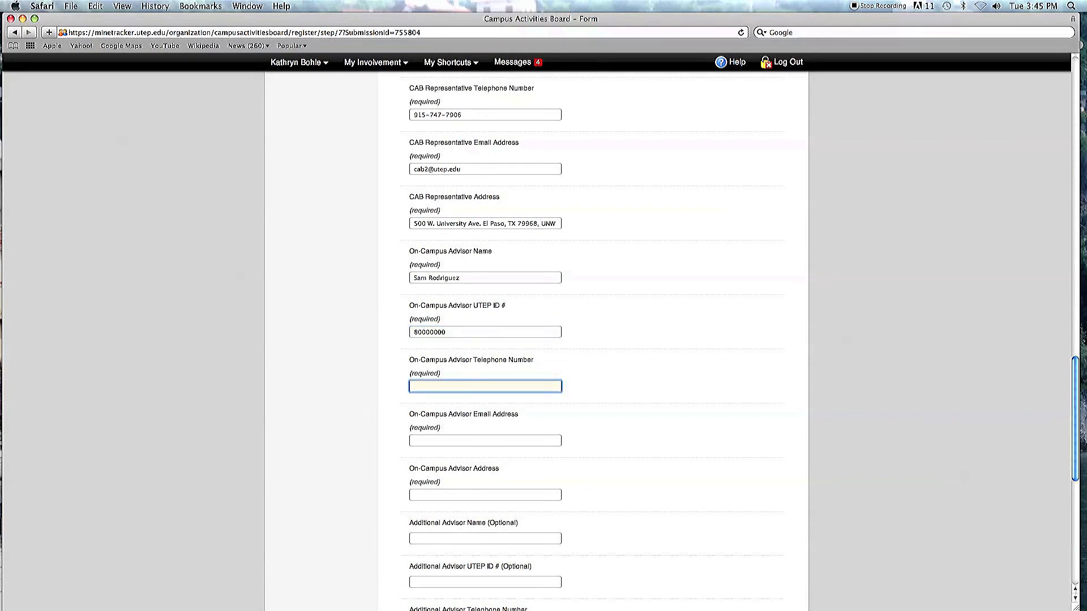
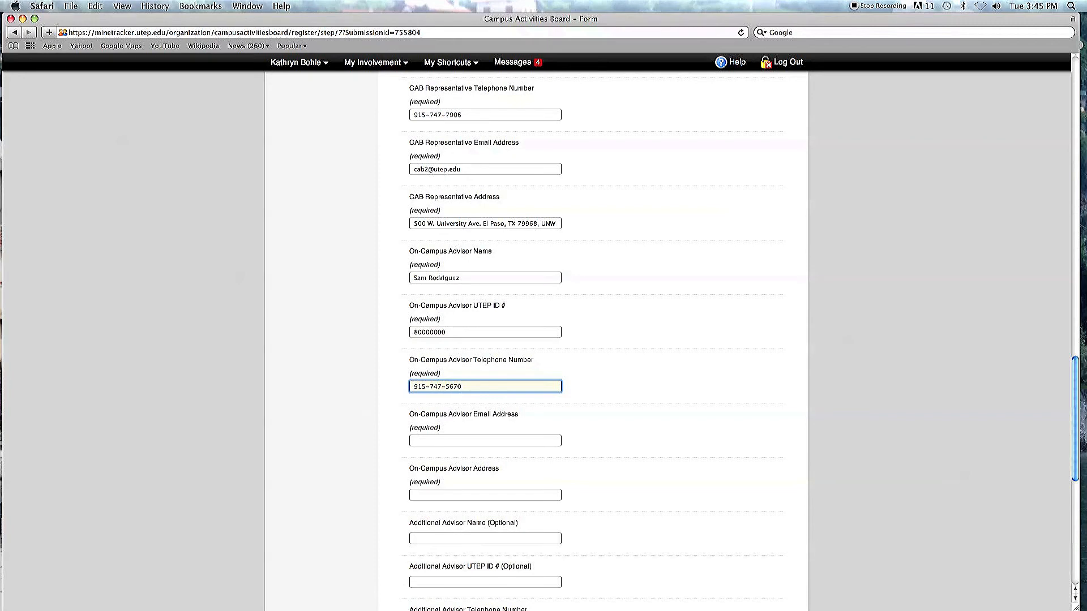
# Step: Enter the on-campus advisor's e-mail address and paste the mailing address as the advisor's address
pyautogui.press('Tab')
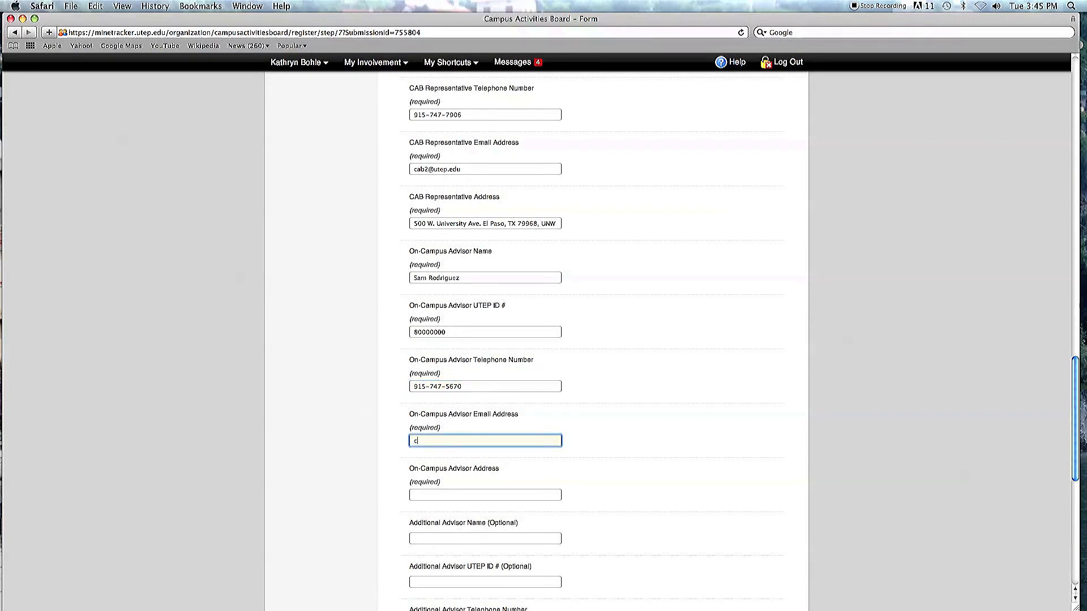
pyautogui.press('Tab')
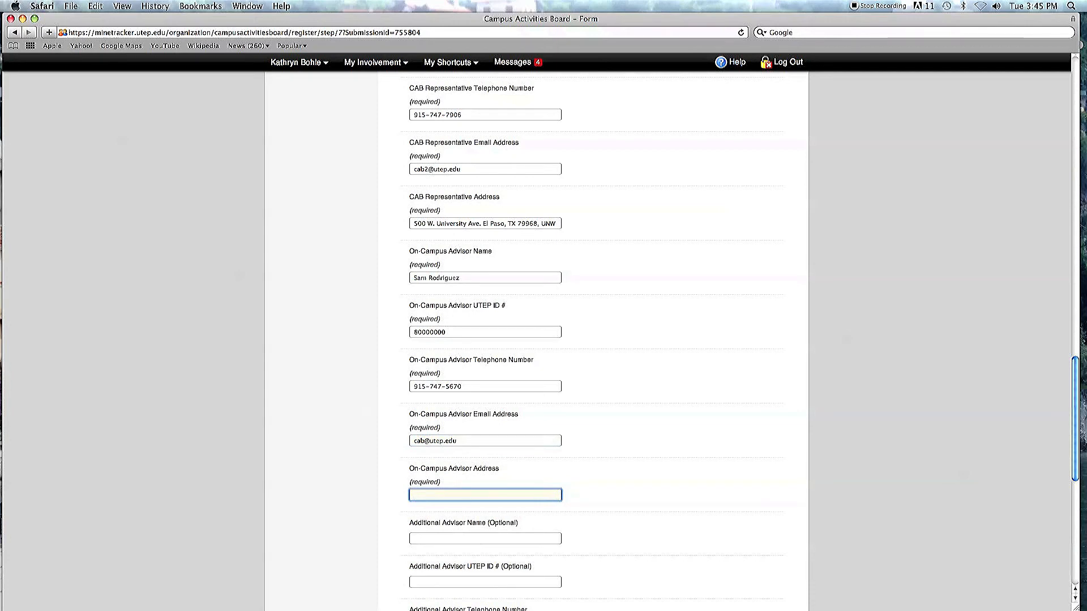
pyautogui.write('500 W. University Ave. El Paso, TX 79968, UNW')
pyautogui.press('Tab')
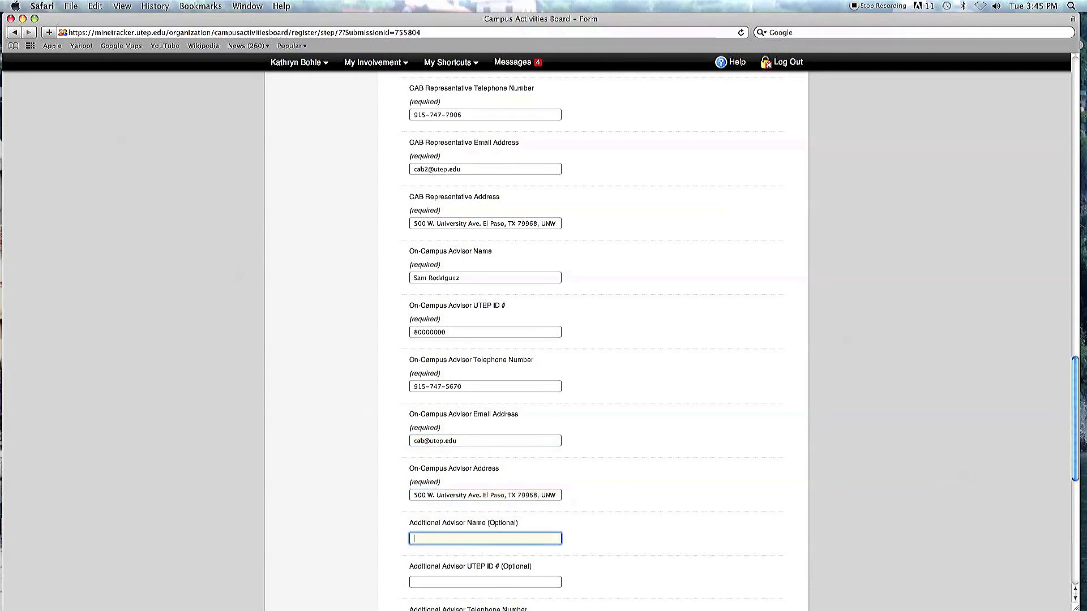
# Step: Skip the optional additional advisor and officer fields and continue to the next registration step
pyautogui.press('Tab')
pyautogui.press('Tab')
pyautogui.press('Tab')
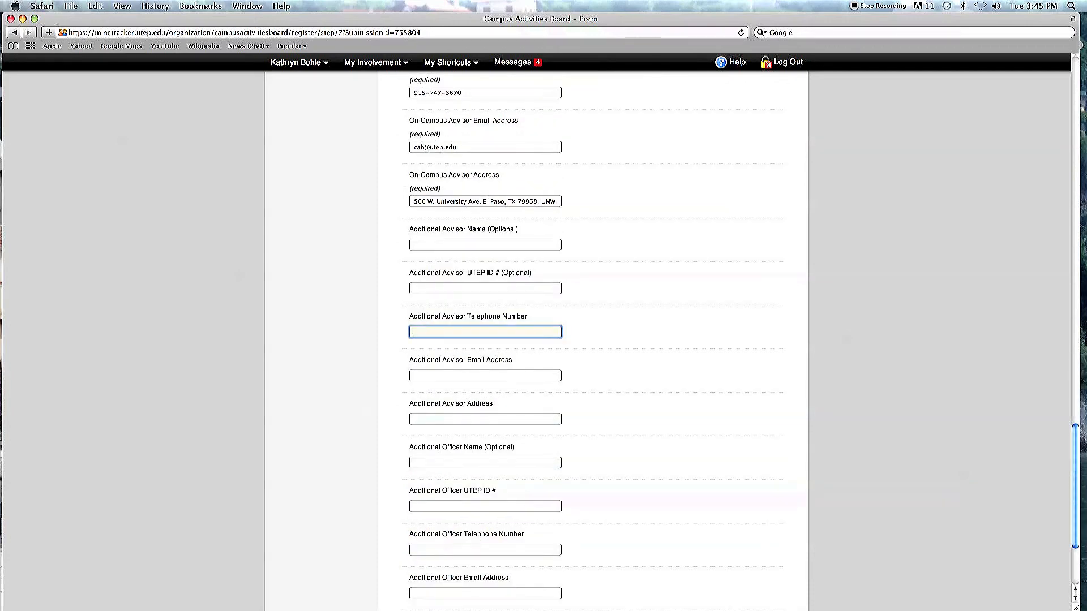
pyautogui.press('Tab')
pyautogui.press('Tab')
pyautogui.press('Tab')
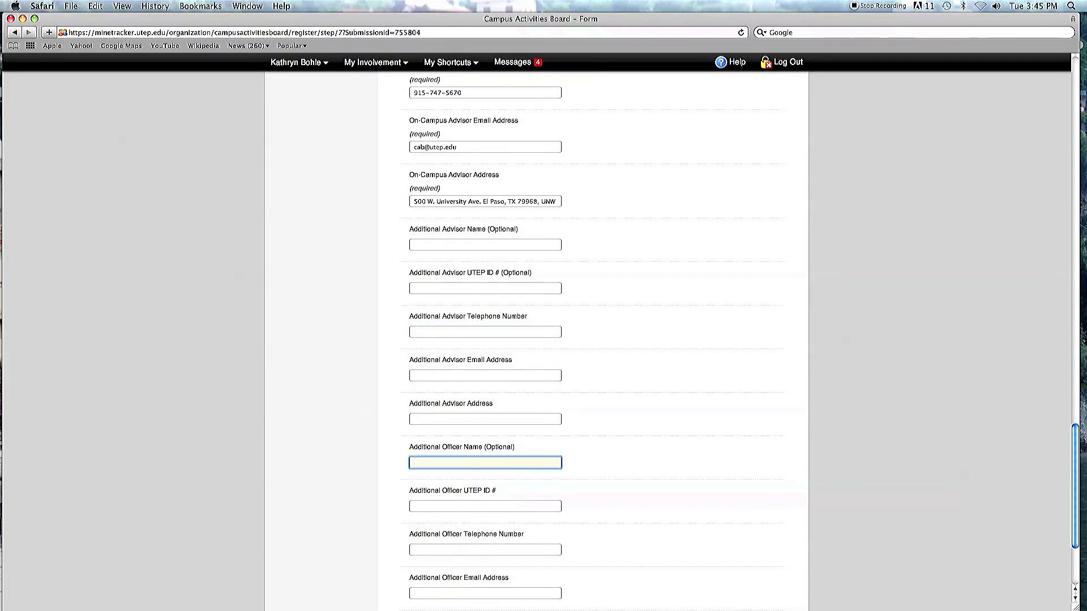
pyautogui.press('Tab')
pyautogui.press('Tab')
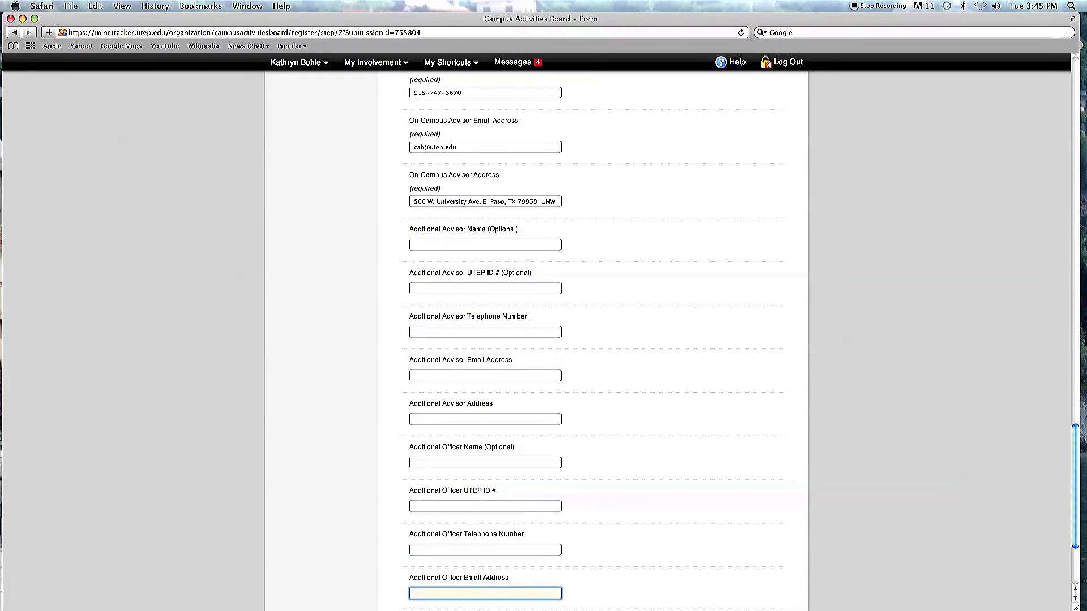
pyautogui.press('Tab')
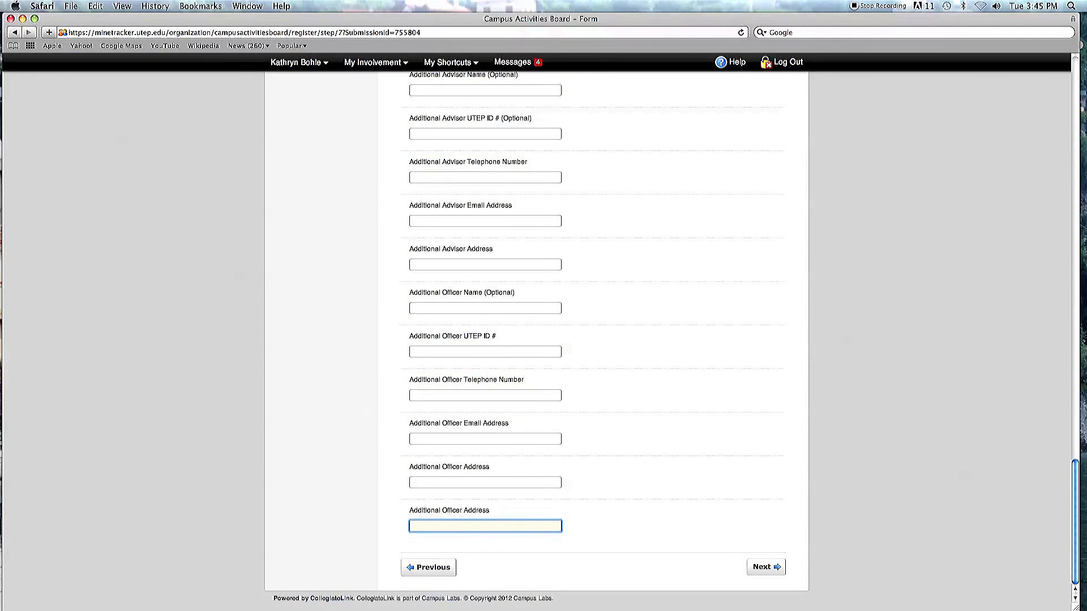
pyautogui.click(768, 574)
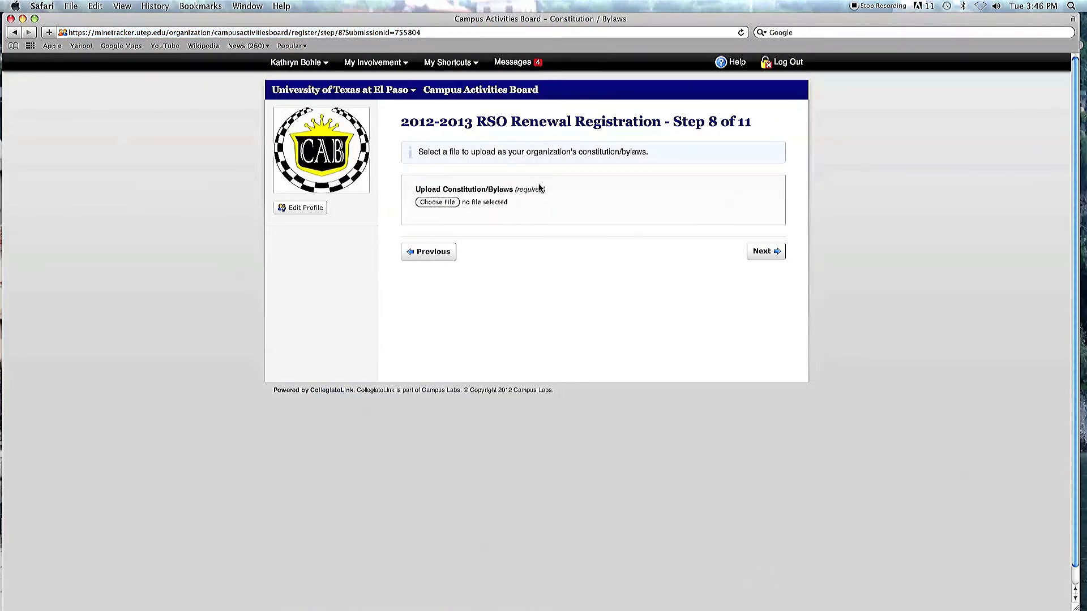
# Step: Upload the file 'test document cab' from the TRAVELDRIVE 'sdc rso stuff' folder as the constitution/bylaws
pyautogui.click(445, 202)
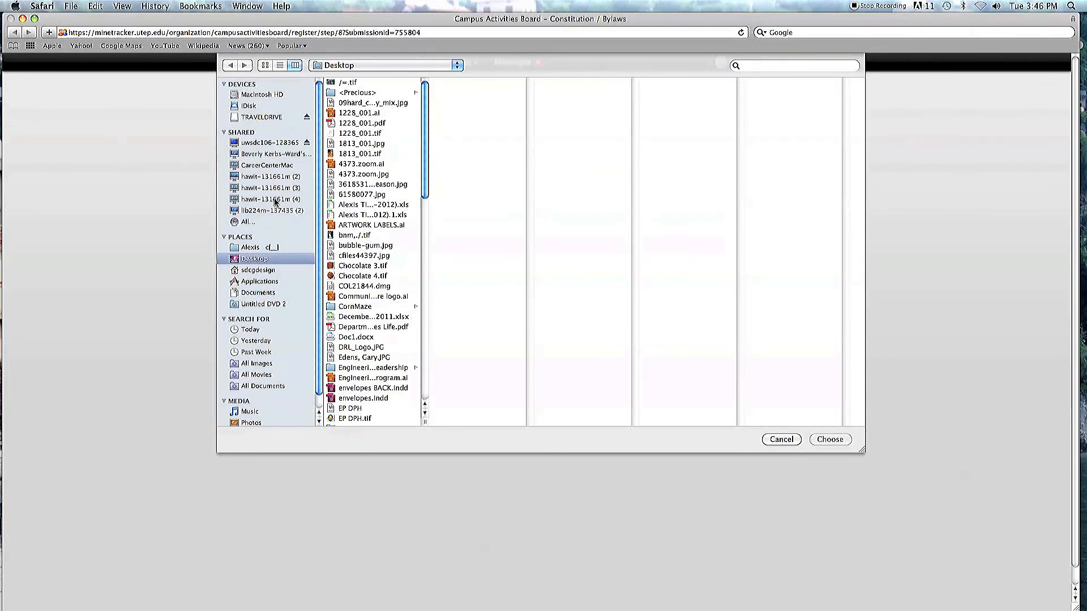
pyautogui.click(258, 118)
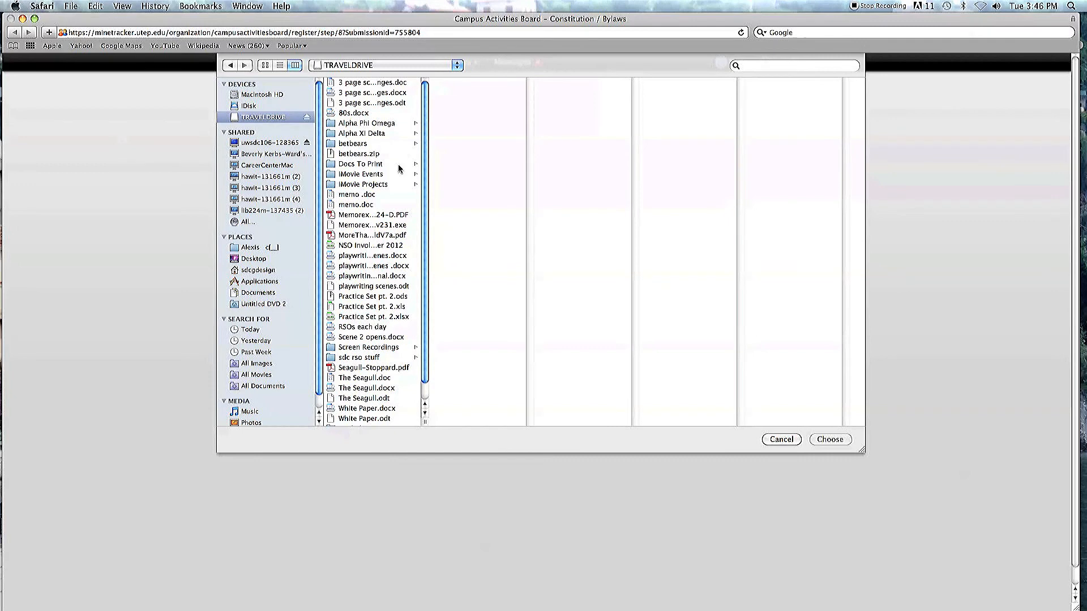
pyautogui.scroll(-2, 424, 204)
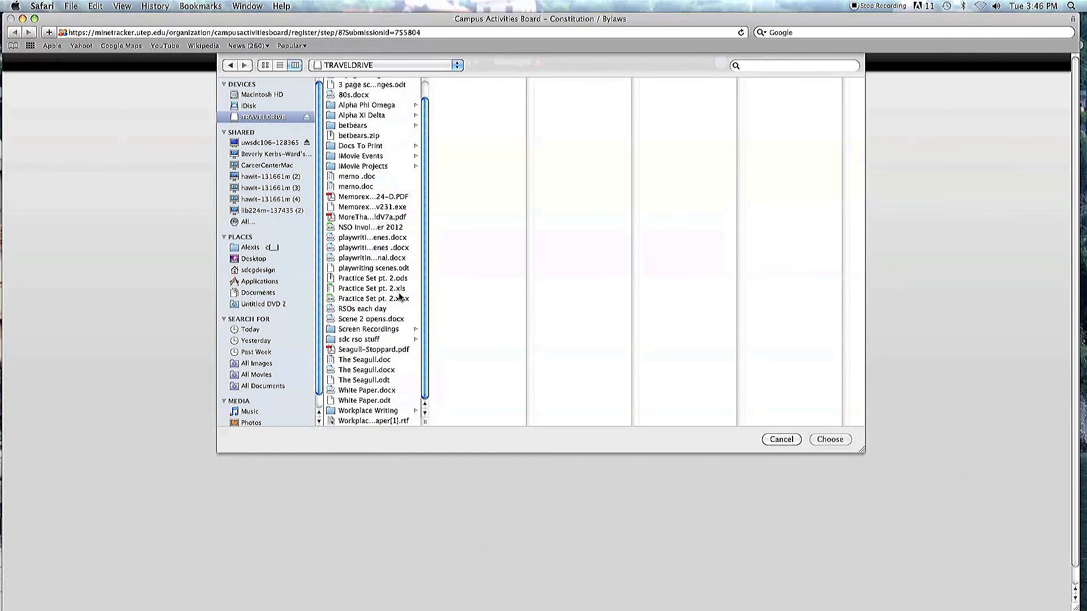
pyautogui.click(357, 340)
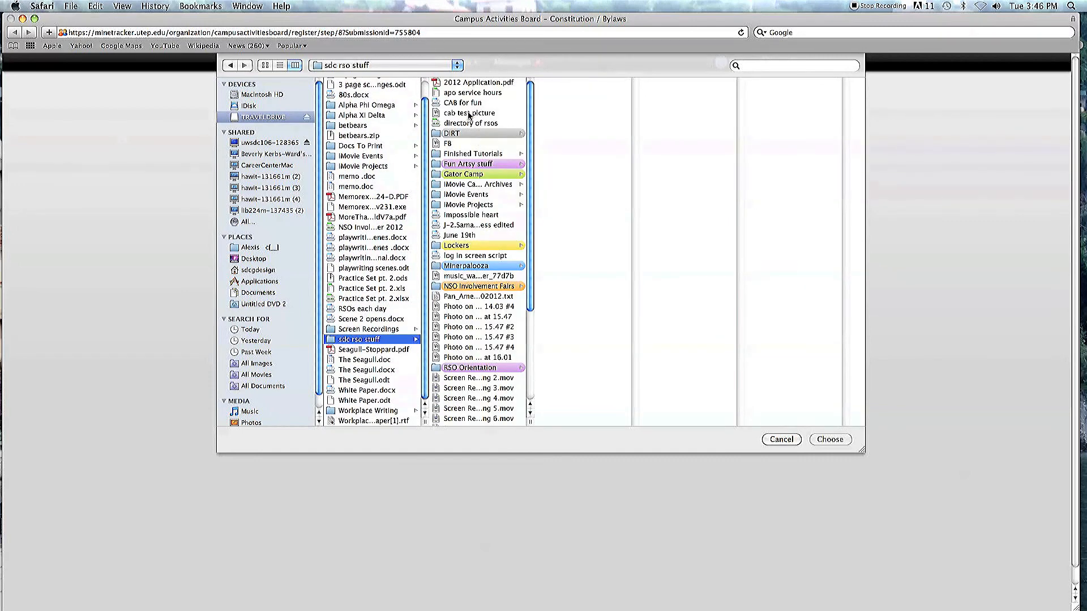
pyautogui.moveTo(530, 129); pyautogui.dragTo(527, 232)
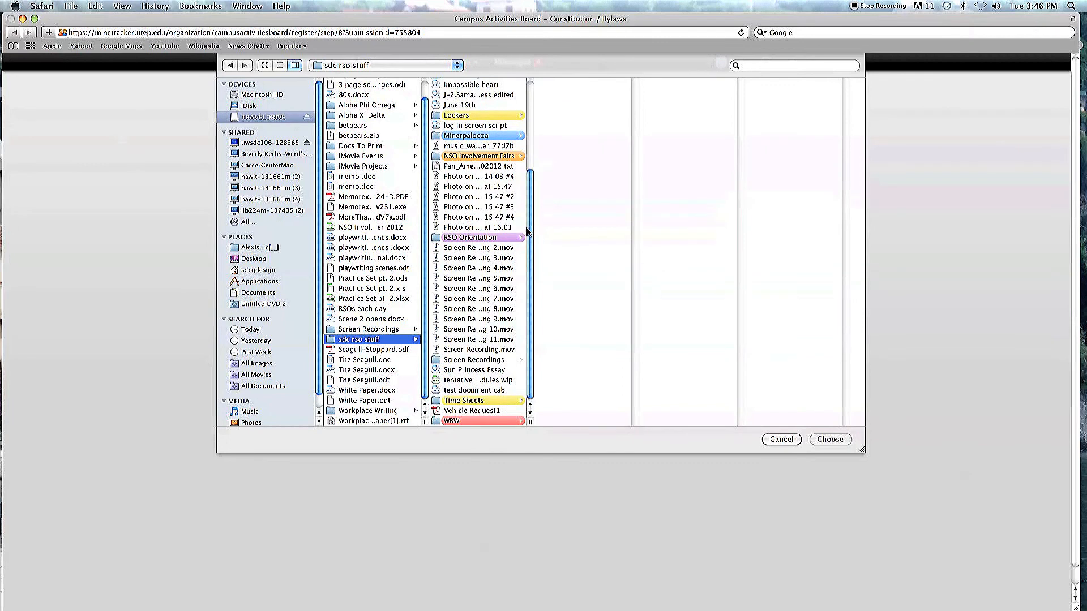
pyautogui.click(485, 391)
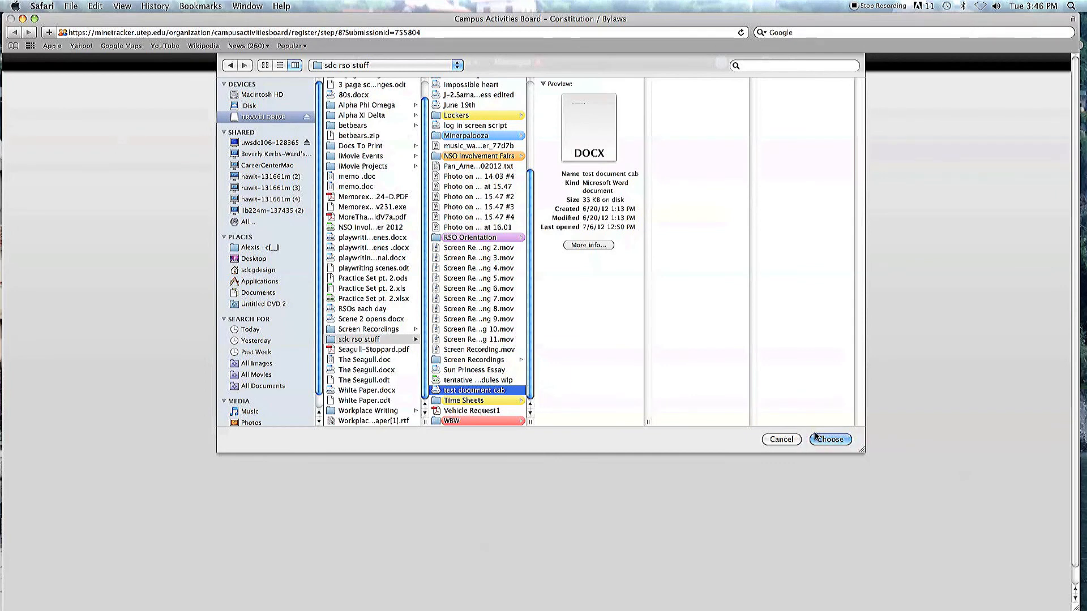
pyautogui.click(816, 440)
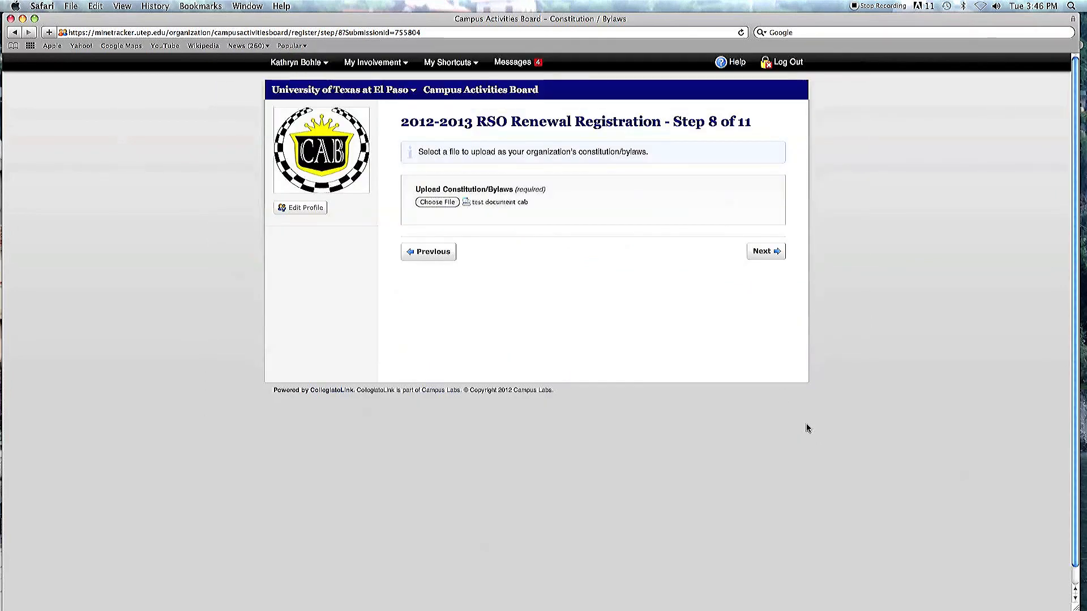
# Step: Advance past the constitution upload and the roster step without adding members
pyautogui.click(768, 252)
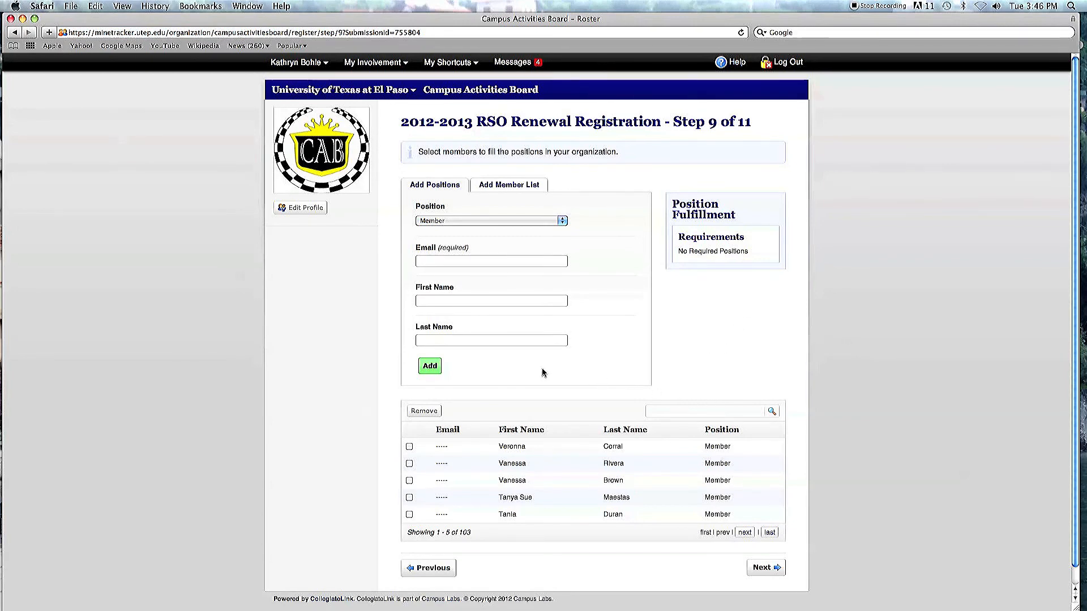
pyautogui.scroll(-2, 1070, 334)
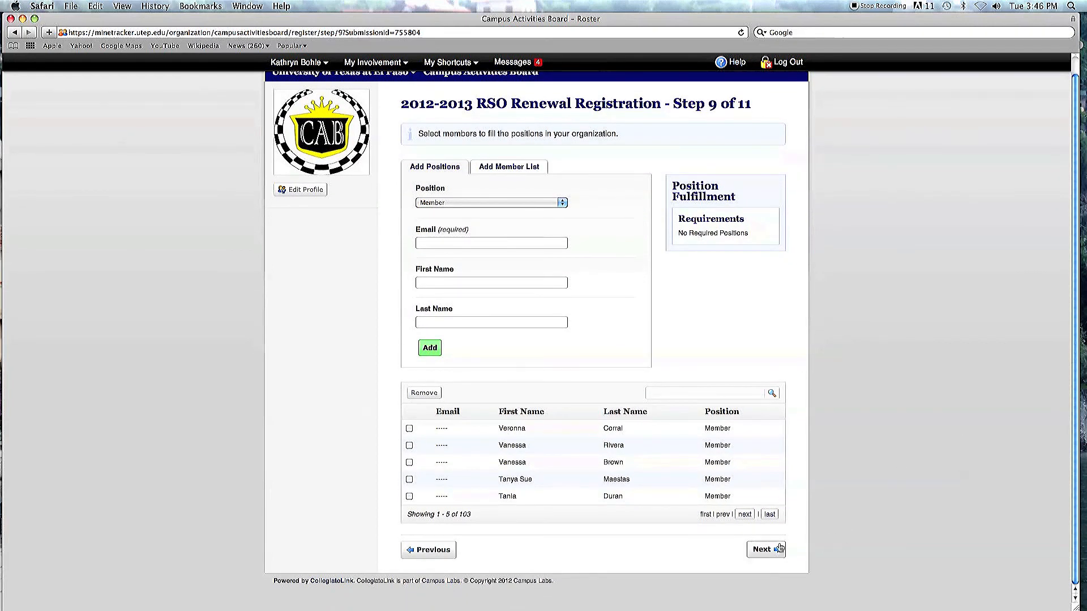
pyautogui.click(769, 549)
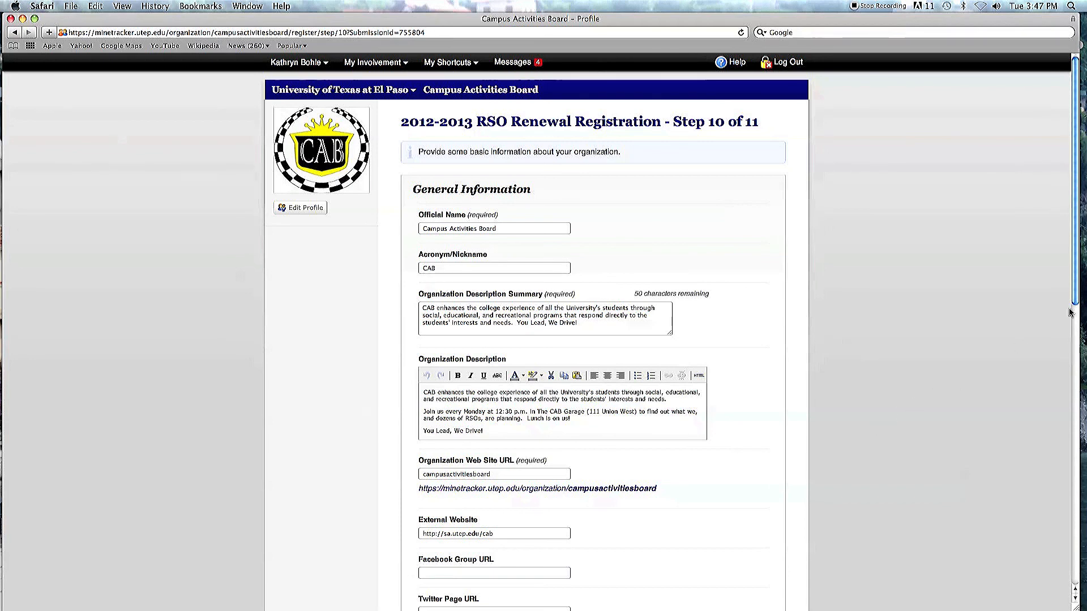
pyautogui.moveTo(1078, 276); pyautogui.dragTo(1058, 565)
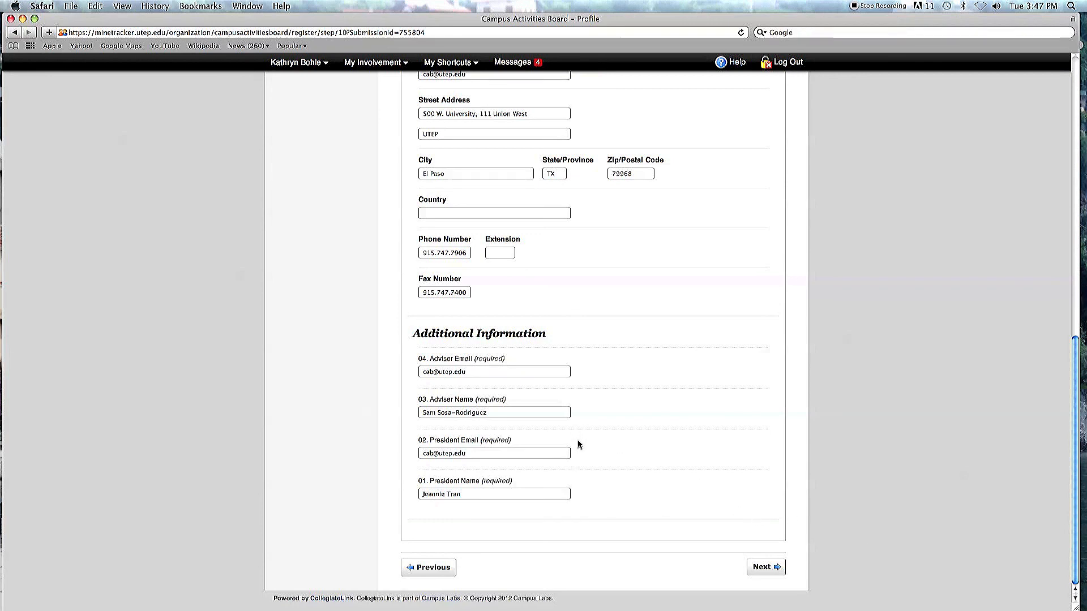
pyautogui.click(772, 567)
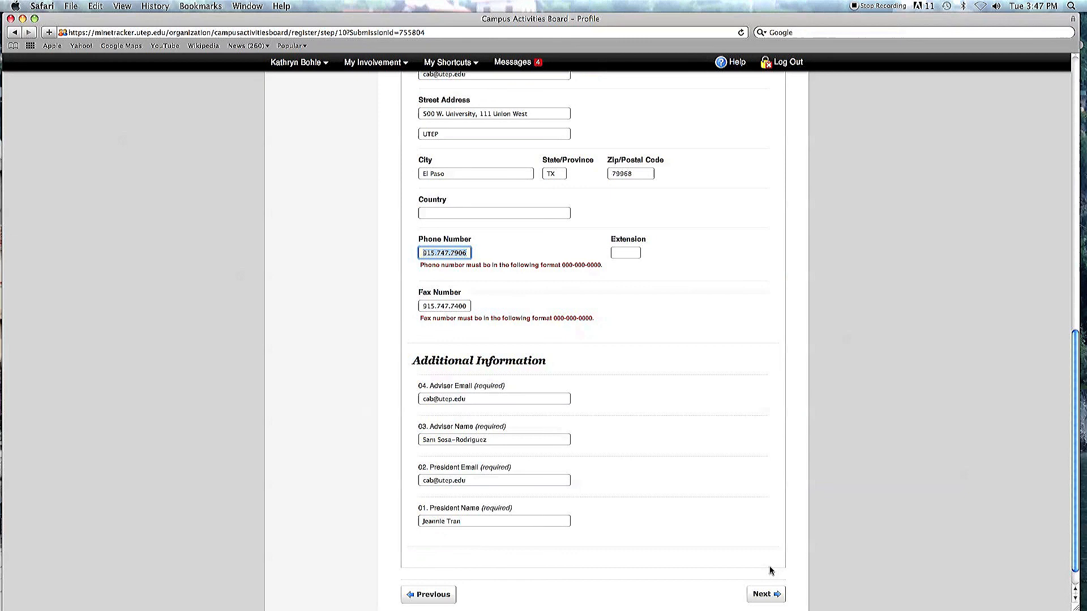
pyautogui.click(438, 252)
pyautogui.write('-747')
pyautogui.write('-')
pyautogui.press('Delete')
pyautogui.click(451, 292)
pyautogui.press('BackSpace')
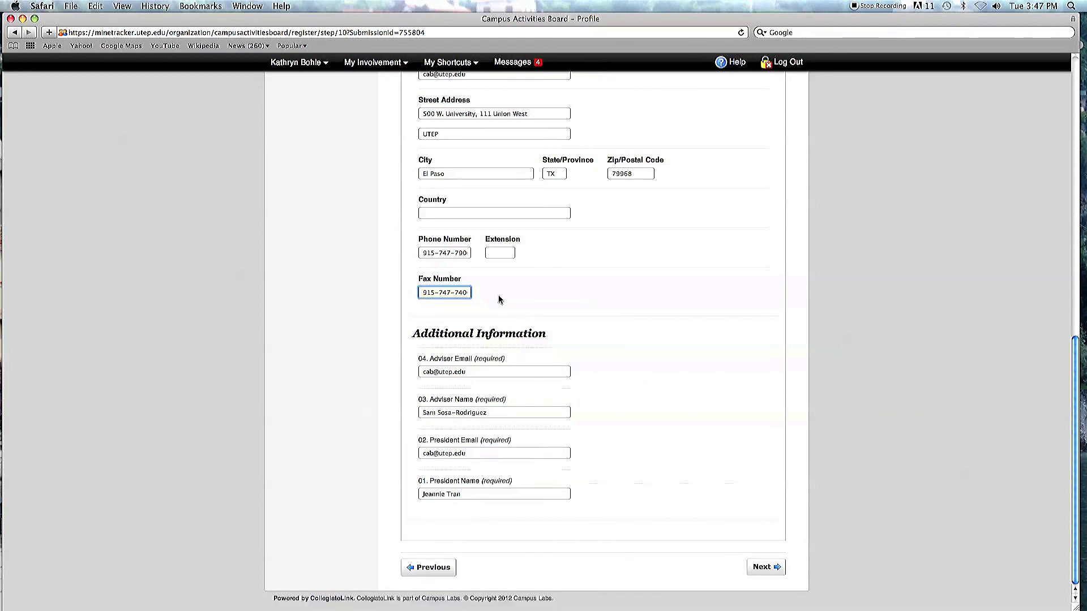
# Step: Advance past the organization profile and profile picture steps to the submission review page
pyautogui.click(778, 568)
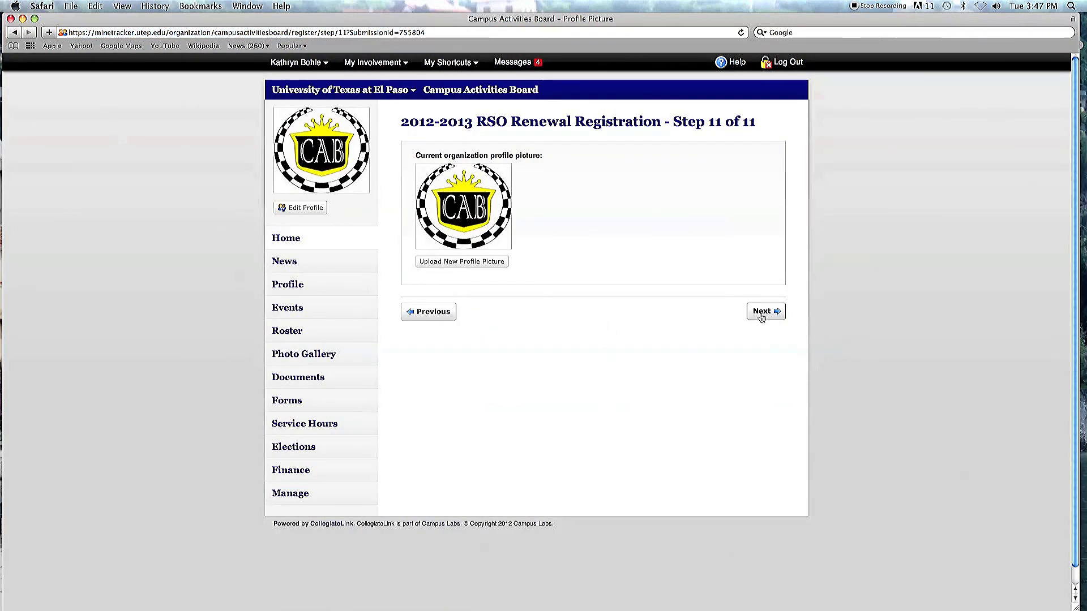
pyautogui.click(761, 316)
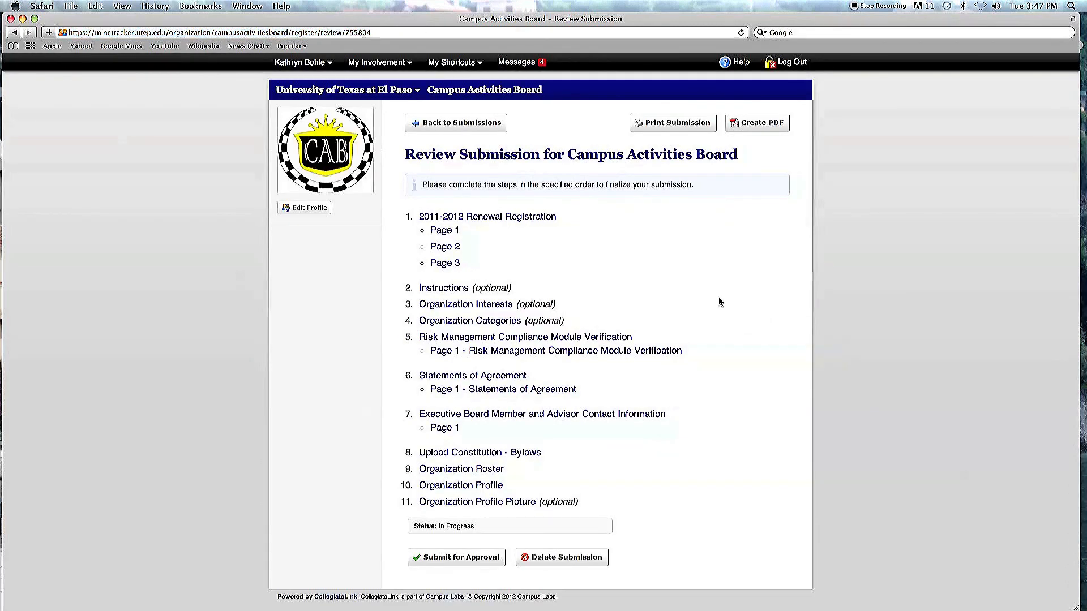
pyautogui.moveTo(1075, 242); pyautogui.dragTo(1073, 259)
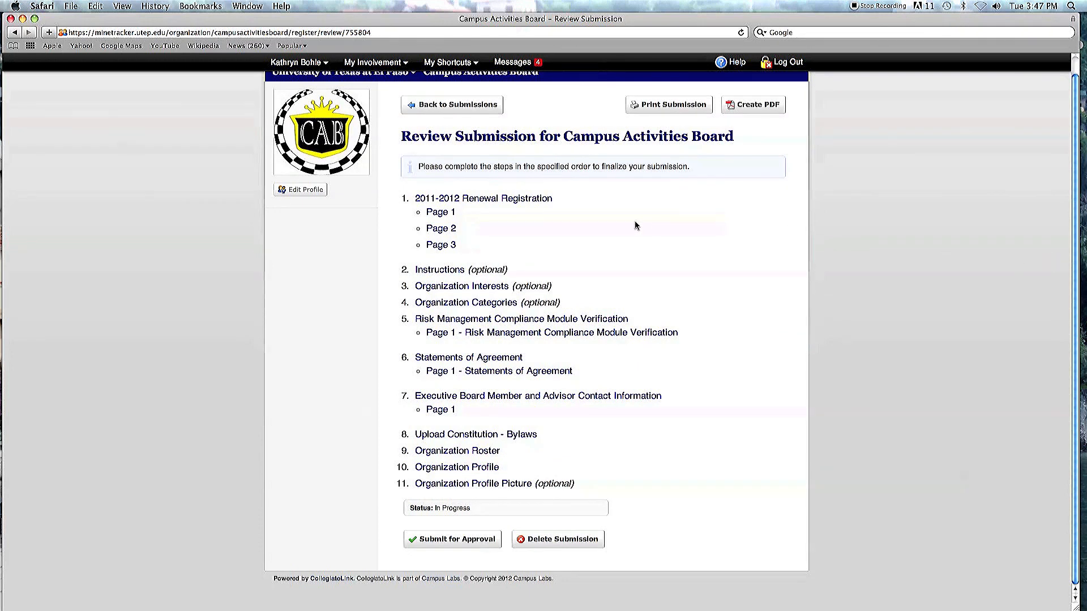